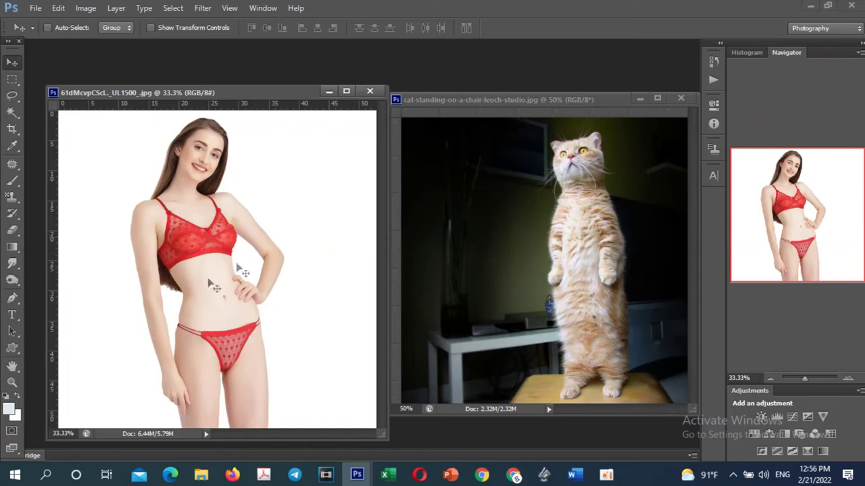
Lasso the red panties and hips in the lingerie photo and copy them to Layer 1.
left_click(223, 348)
left_click(223, 345)
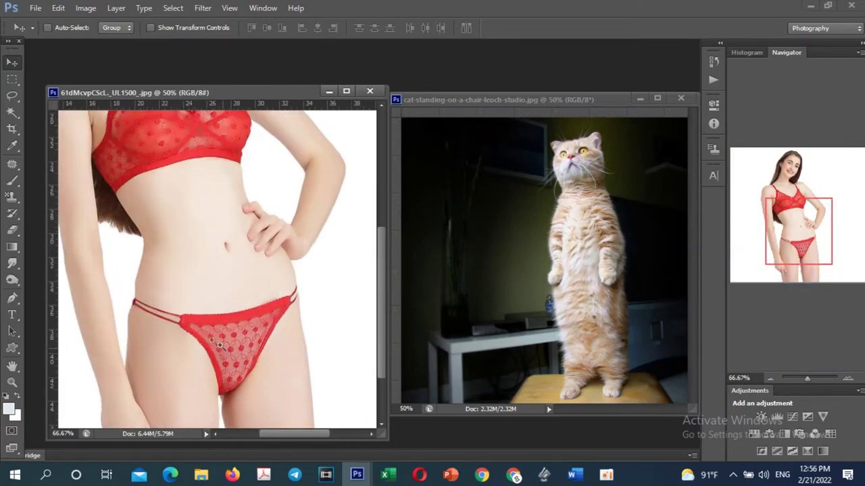
left_click(226, 331)
mouse_move(229, 324)
left_mouse_down()
mouse_move(270, 247)
mouse_move(266, 266)
mouse_move(244, 271)
left_mouse_up()
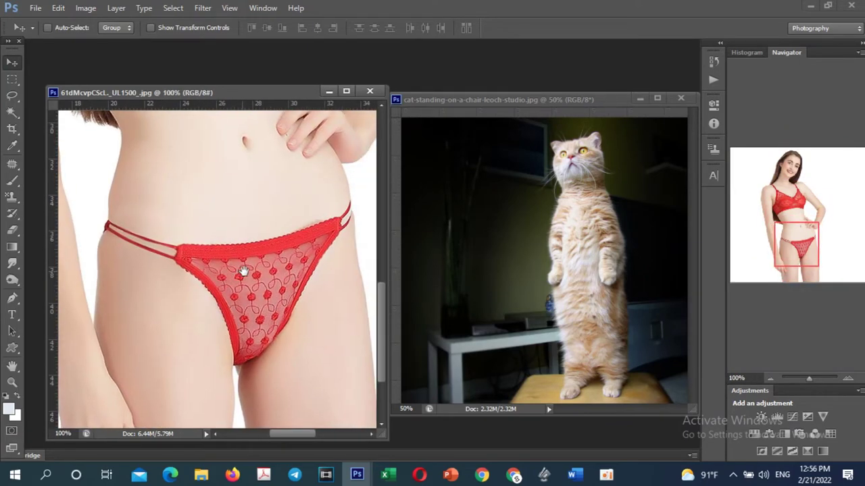
key("l")
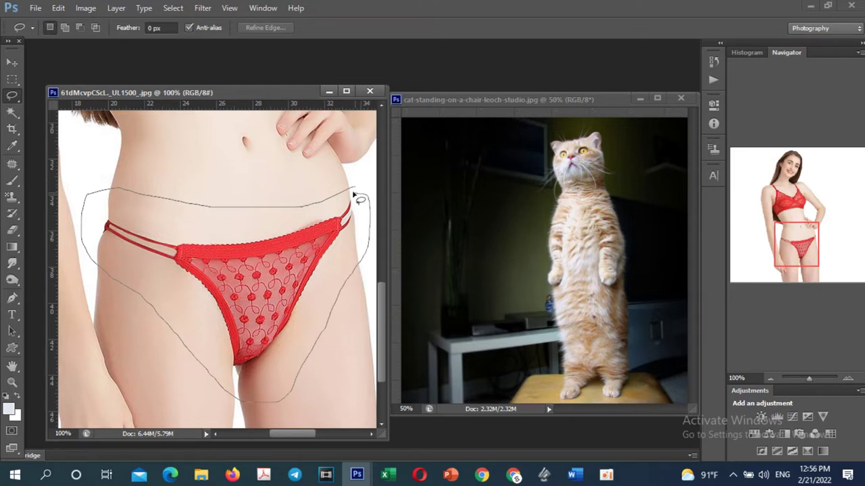
left_click_drag(350, 192, 352, 195)
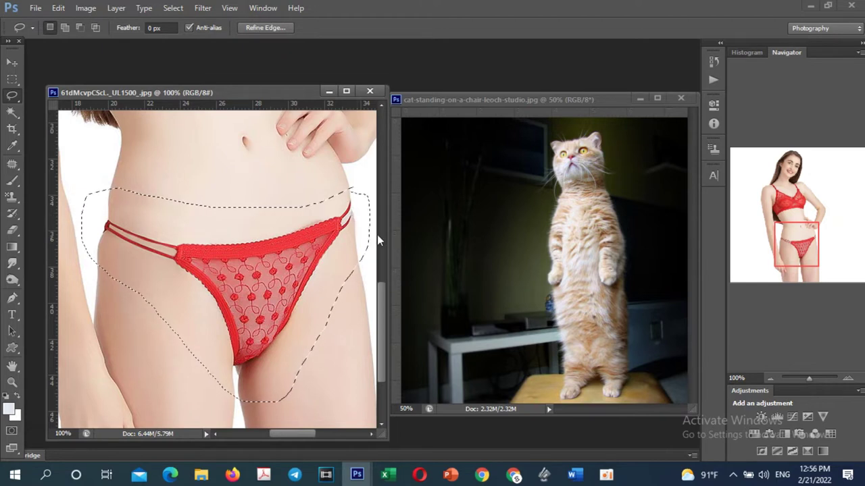
key("ctrl+j")
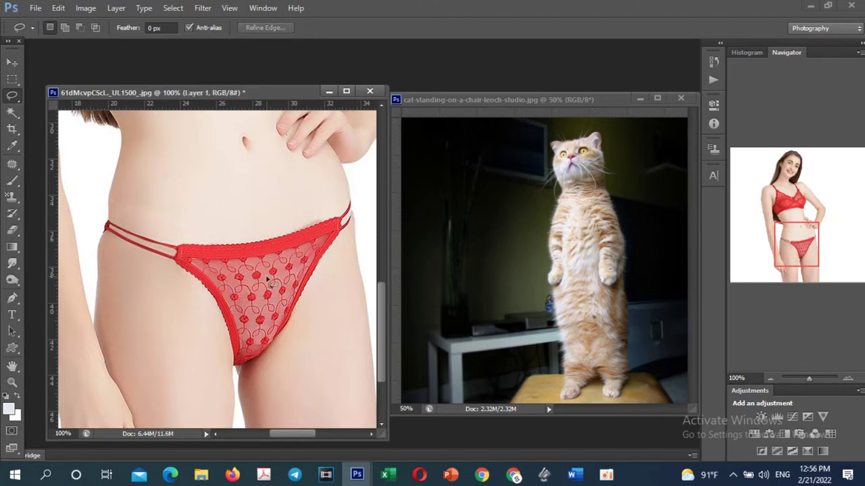
Drag the panties layer into the cat photo and move it over the cat's body.
key("v")
left_click_drag(293, 268, 510, 279)
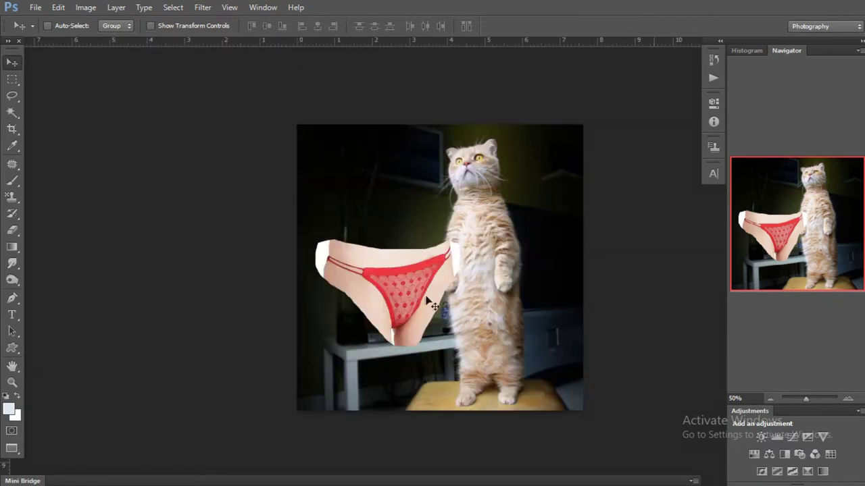
left_click_drag(429, 300, 493, 299)
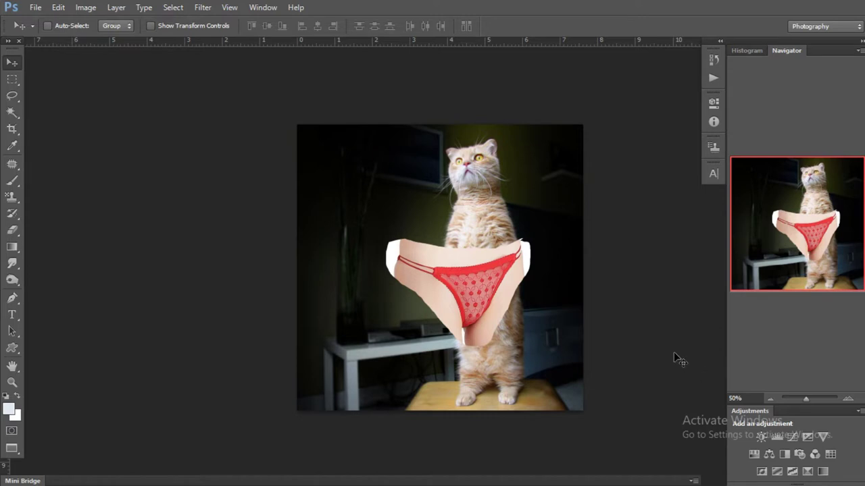
key("F7")
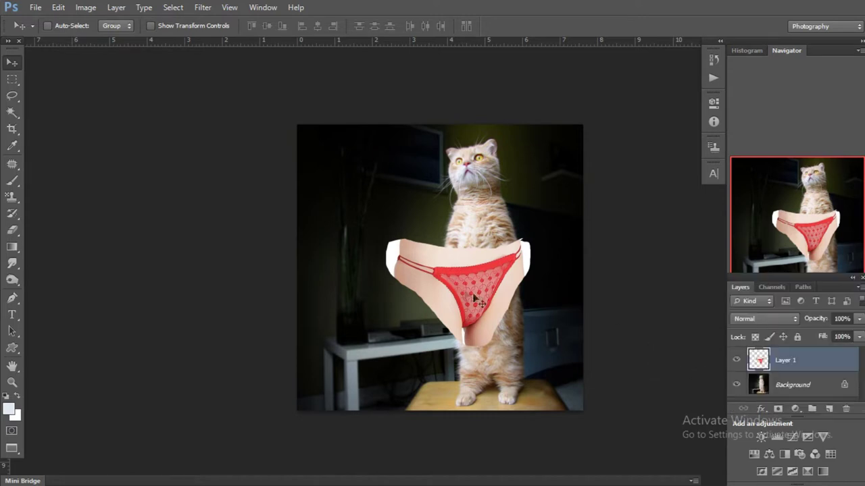
left_click_drag(478, 302, 497, 316)
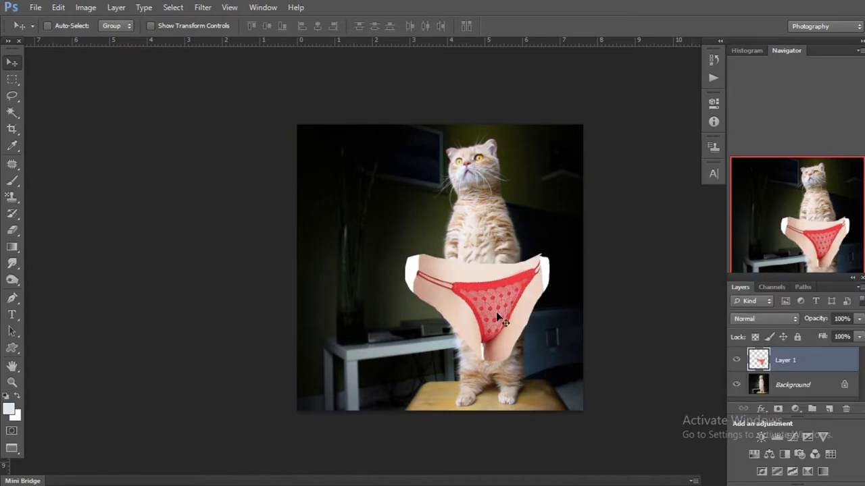
Flip the panties horizontally and position them over the cat's lower belly.
key("ctrl+t")
right_click(489, 313)
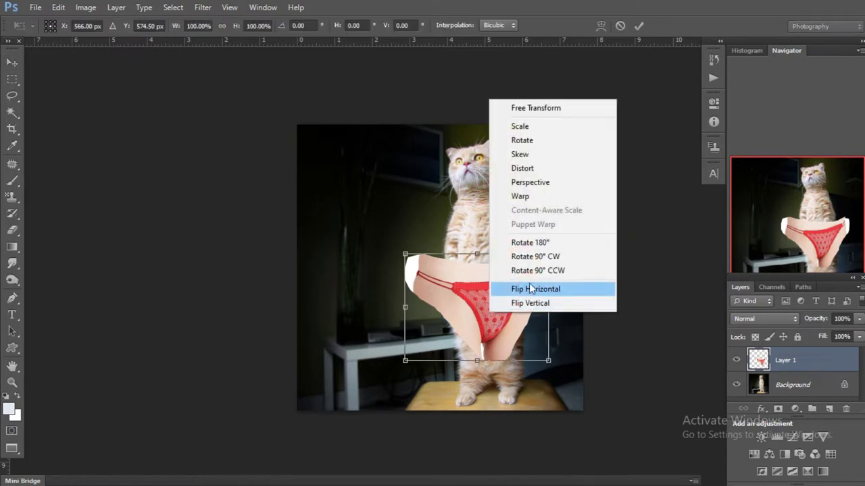
left_click(526, 286)
left_click_drag(524, 308, 536, 324)
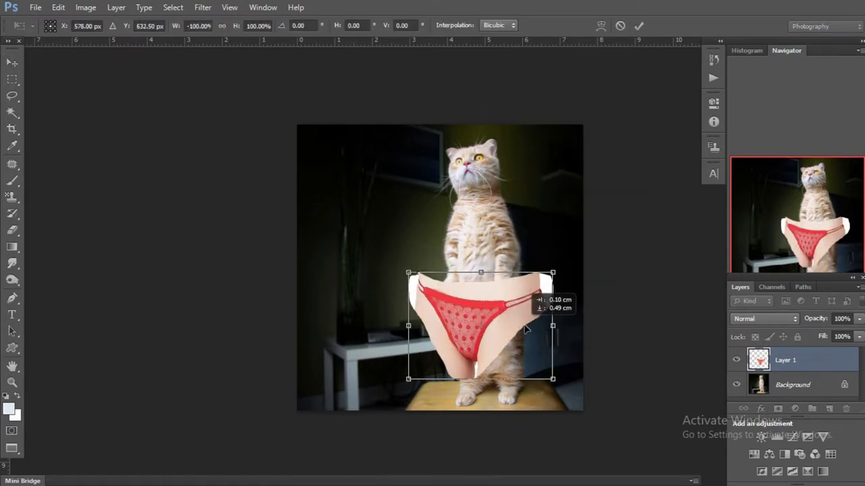
key("Return")
scroll(512, 308, "up", 1)
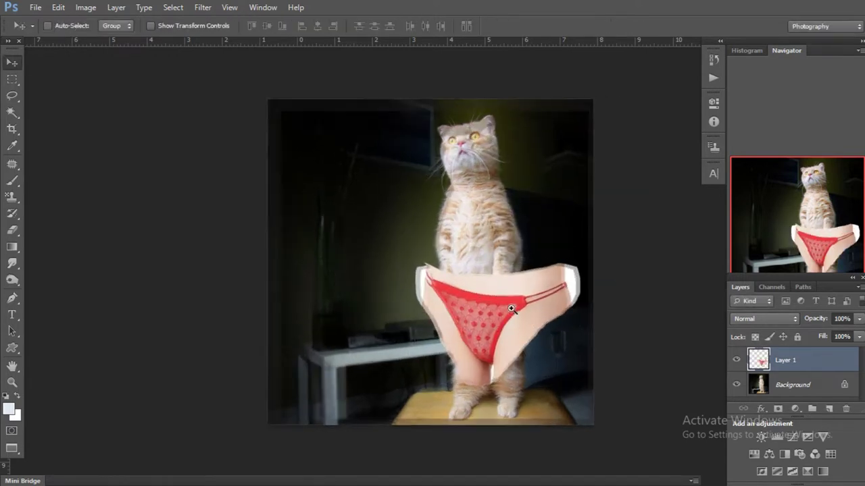
key("e")
key("shift+e")
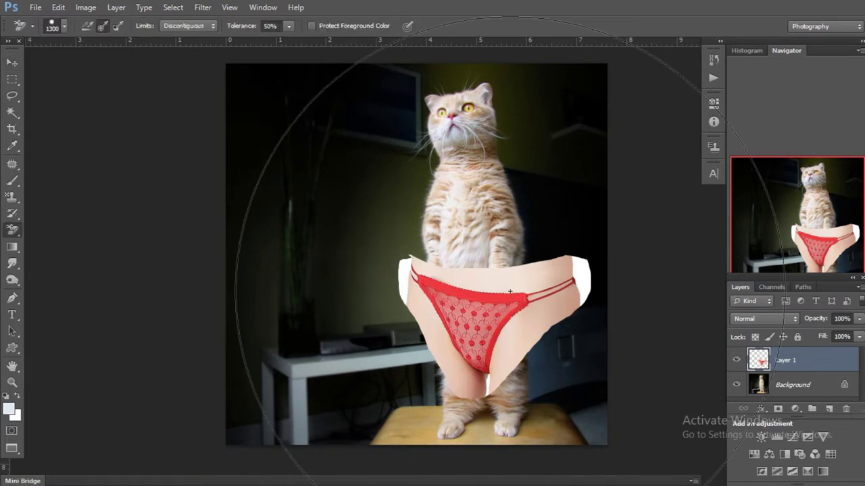
Erase the hip skin and grey patches beside the straps, leaving only the red panties.
left_click(499, 286)
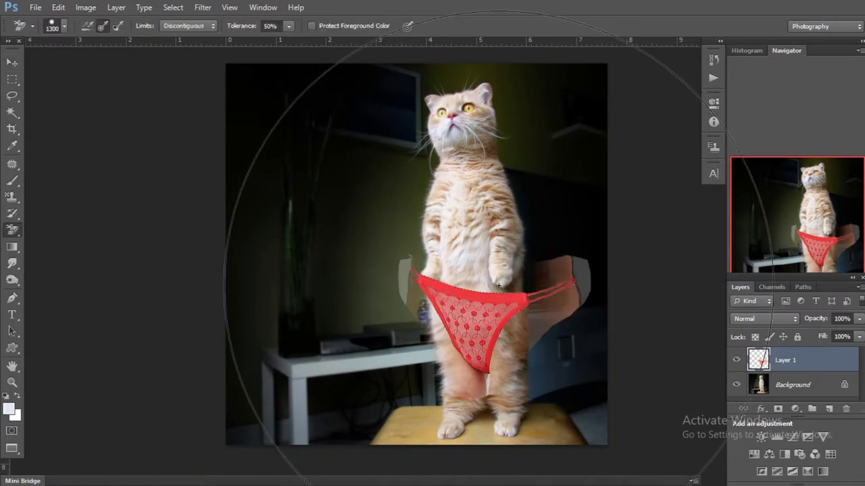
left_click(542, 326)
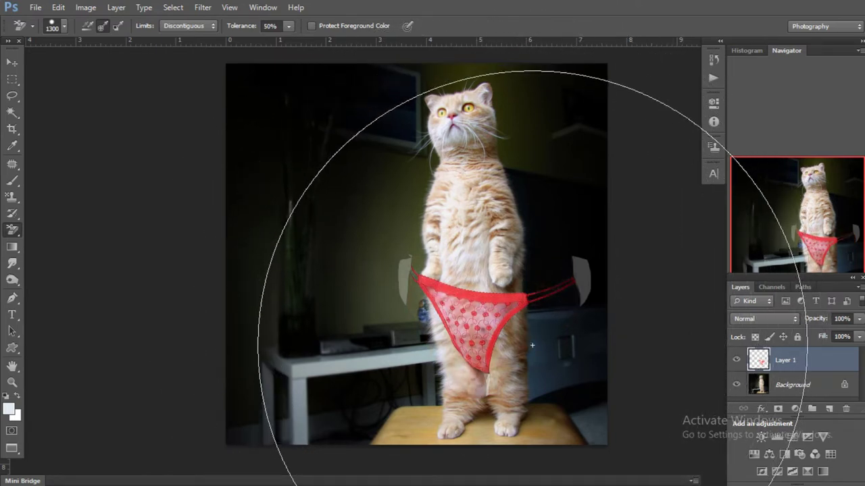
key("shift+e")
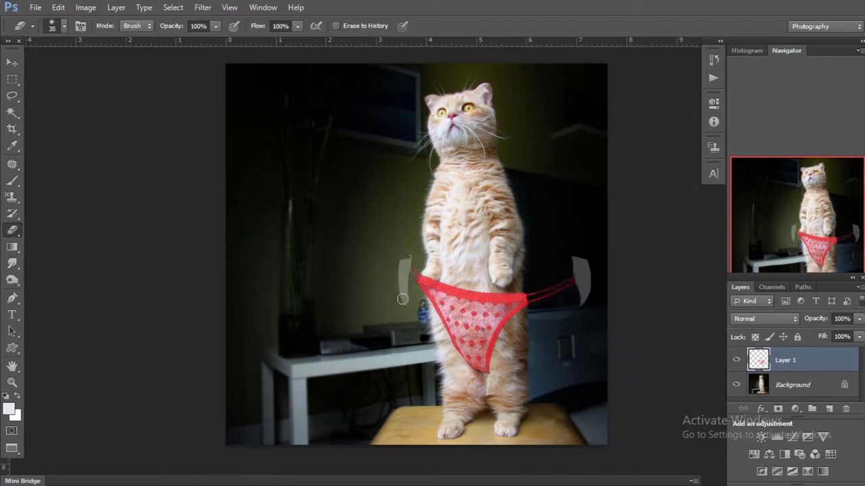
left_click(403, 295, "ctrl")
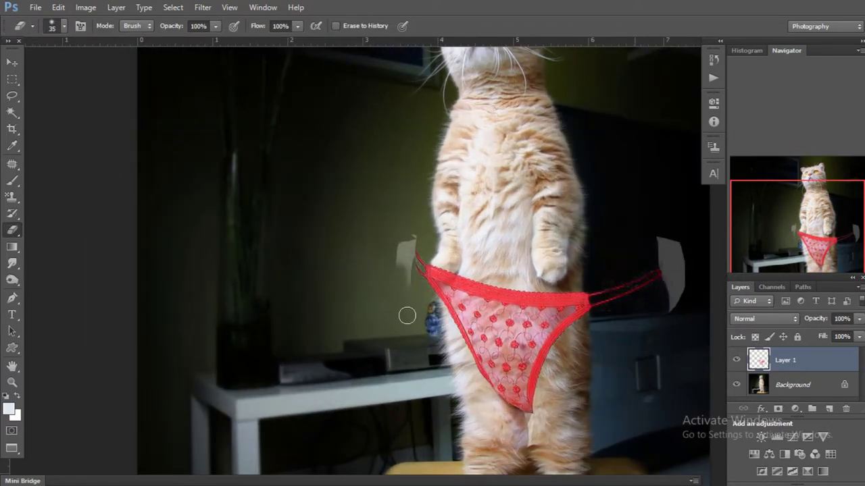
left_click_drag(405, 273, 416, 236)
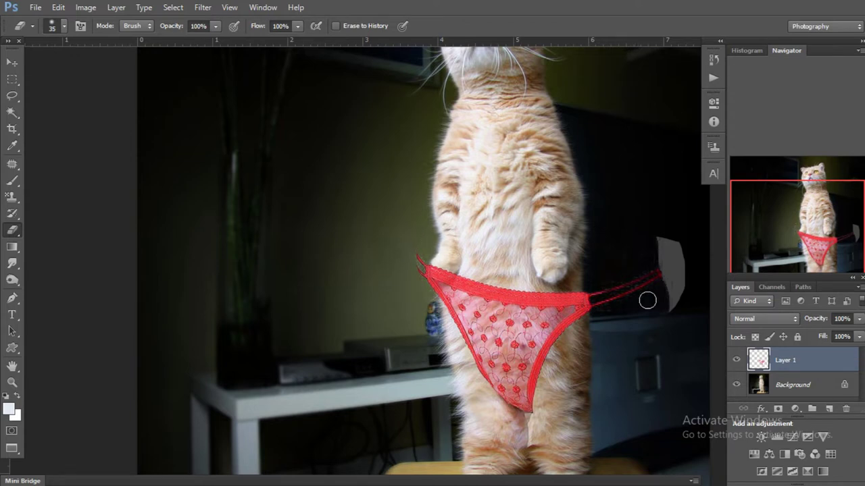
mouse_move(667, 268)
left_mouse_down()
mouse_move(666, 228)
mouse_move(657, 325)
left_mouse_up()
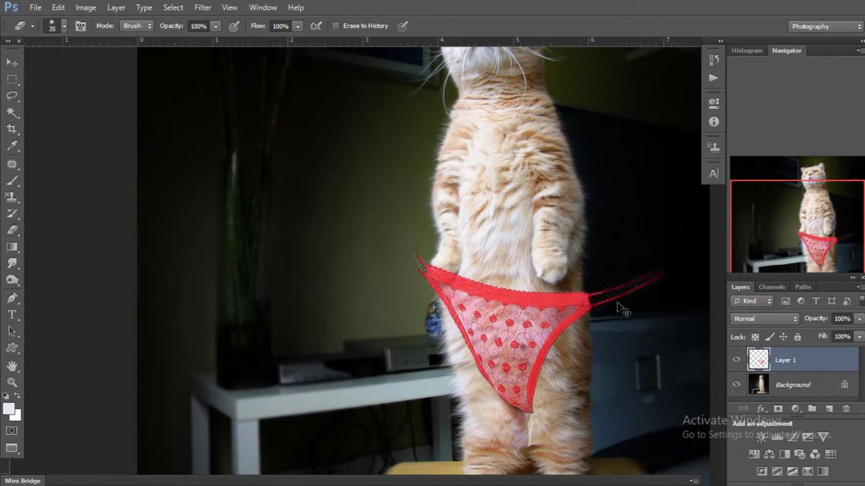
key("ctrl+t")
Scale the panties to about 64% and rotate them −7.92° onto the cat's belly.
left_click_drag(685, 235, 583, 311)
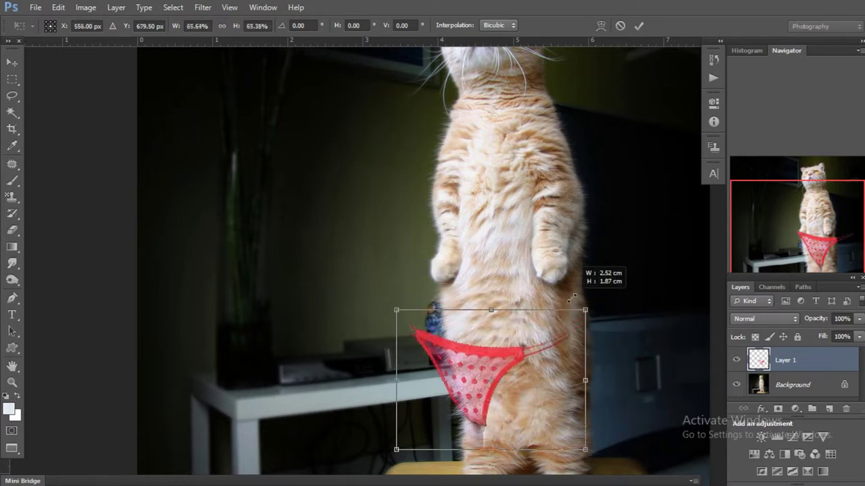
left_click_drag(554, 350, 579, 289)
left_click_drag(616, 413, 621, 391)
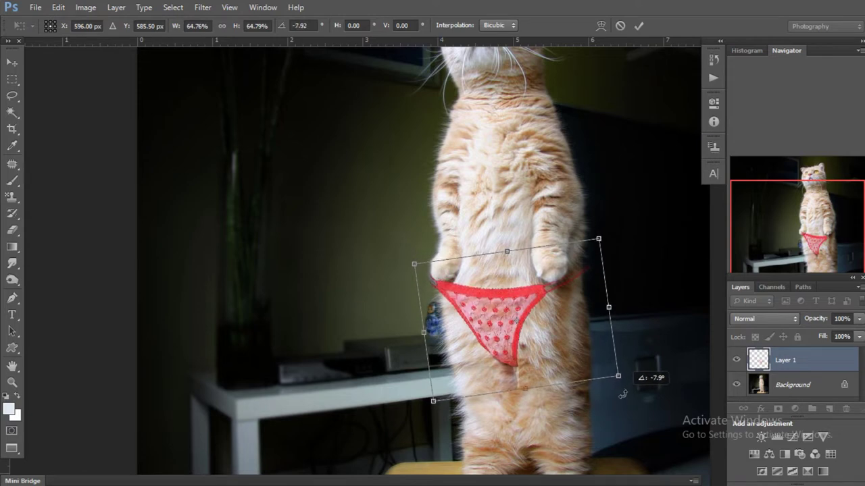
left_click_drag(598, 241, 595, 243)
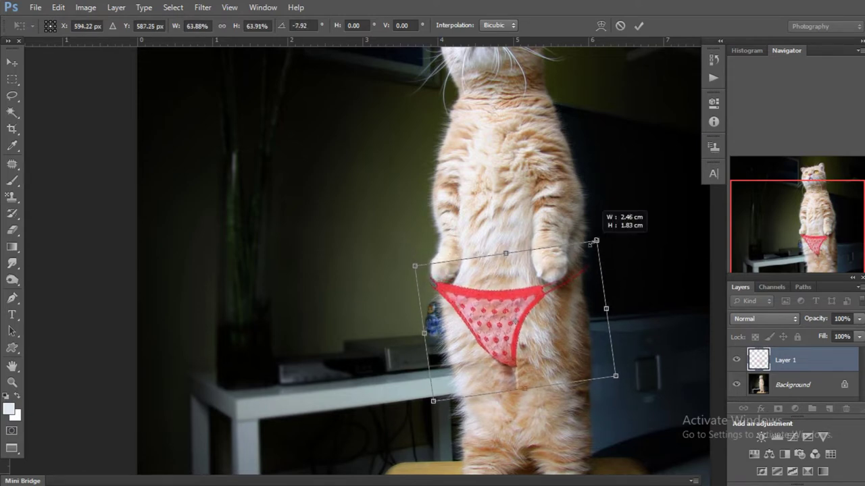
left_click_drag(529, 293, 529, 295)
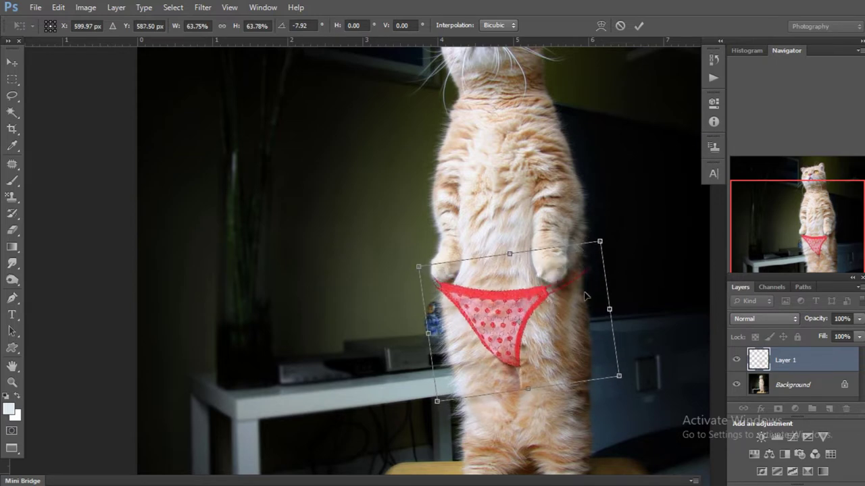
key("Return")
Fit the photo on screen and draw a rectangular marquee around the panties.
key("e")
left_click(569, 297, "ctrl+alt")
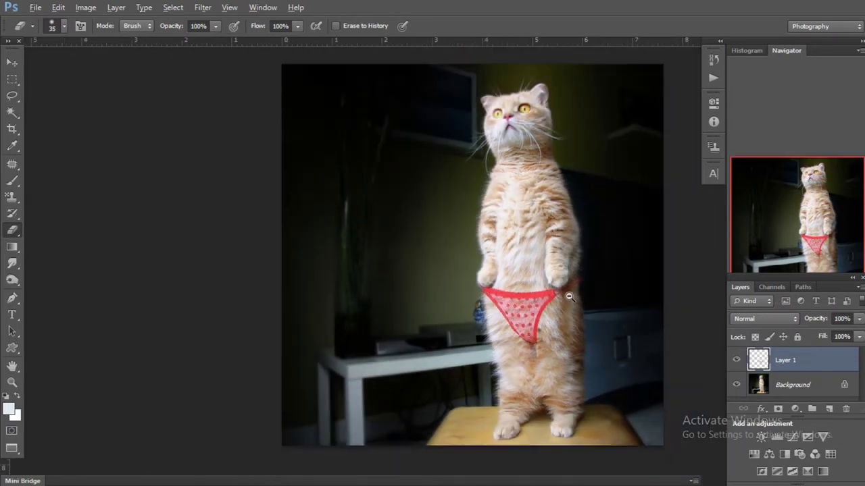
left_click(560, 307, "ctrl")
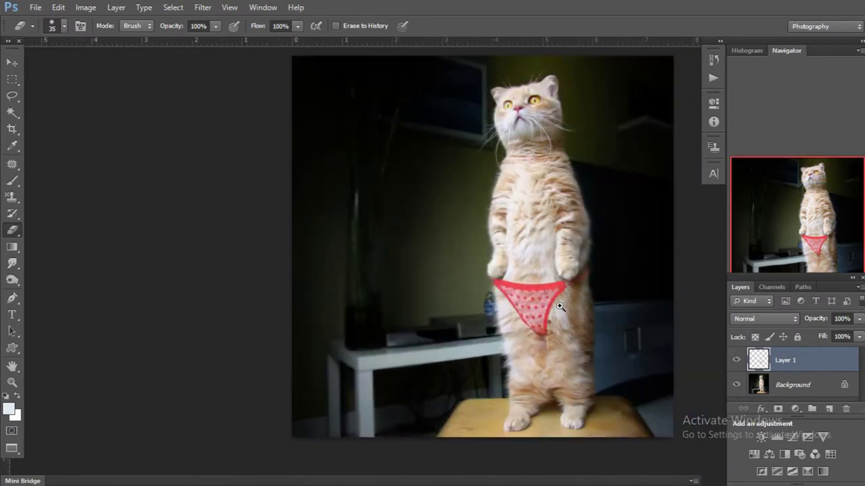
key("ctrl+0")
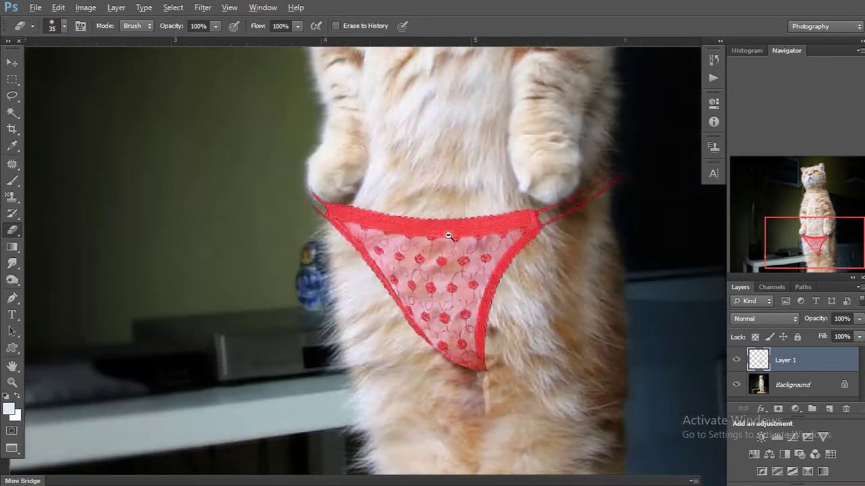
key("m")
left_click_drag(321, 167, 570, 323)
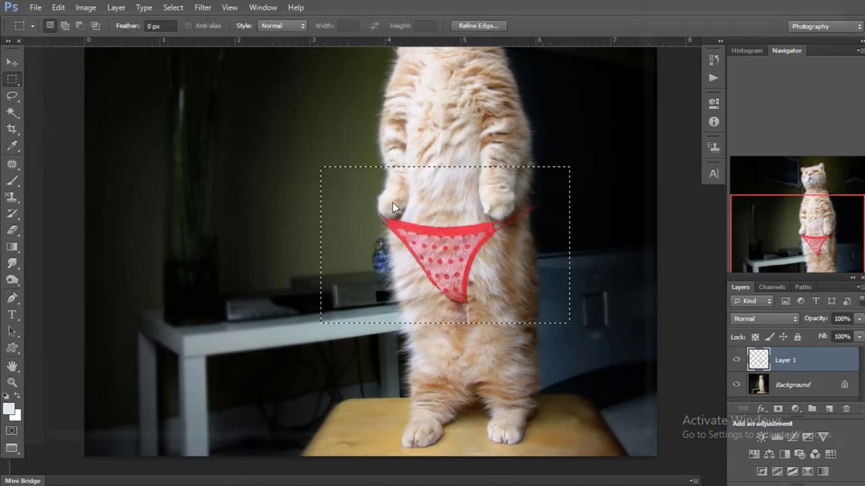
In Liquify at 300%, push both strap ends inward with a size-100 Forward Warp brush.
key("ctrl+shift+x")
left_click(313, 213, "ctrl")
left_click(313, 213, "ctrl")
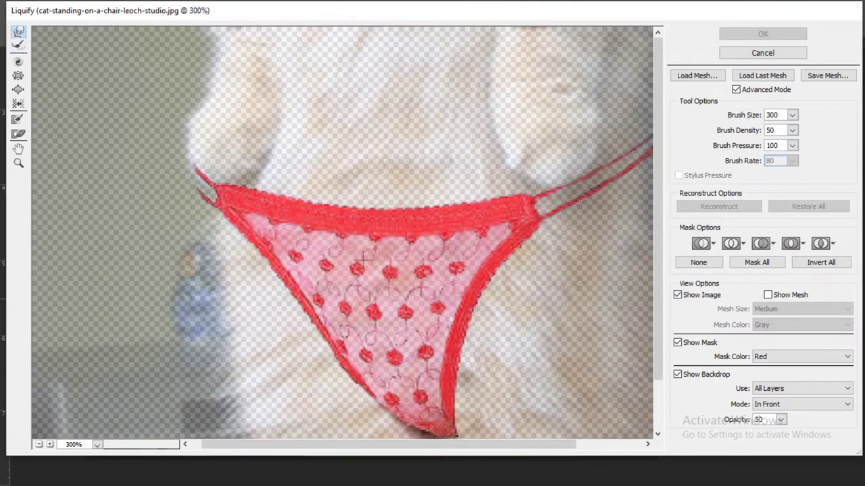
key("bracketleft")
key("bracketleft")
key("bracketleft")
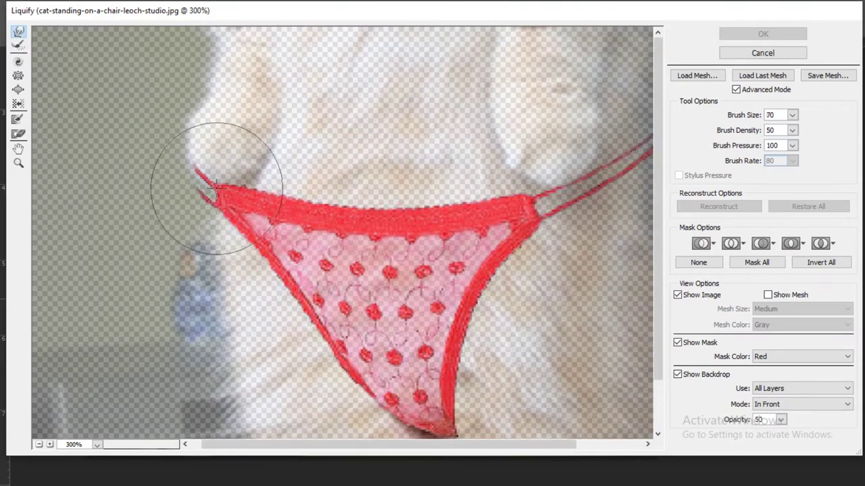
key("bracketright")
key("bracketright")
mouse_move(194, 183)
left_mouse_down()
mouse_move(223, 190)
mouse_move(286, 177)
left_mouse_up()
left_click_drag(538, 198, 473, 201)
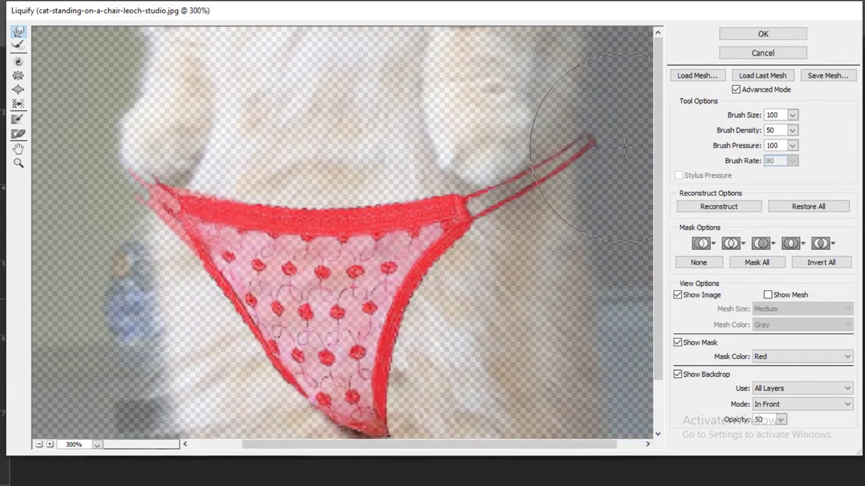
left_click_drag(608, 140, 602, 146)
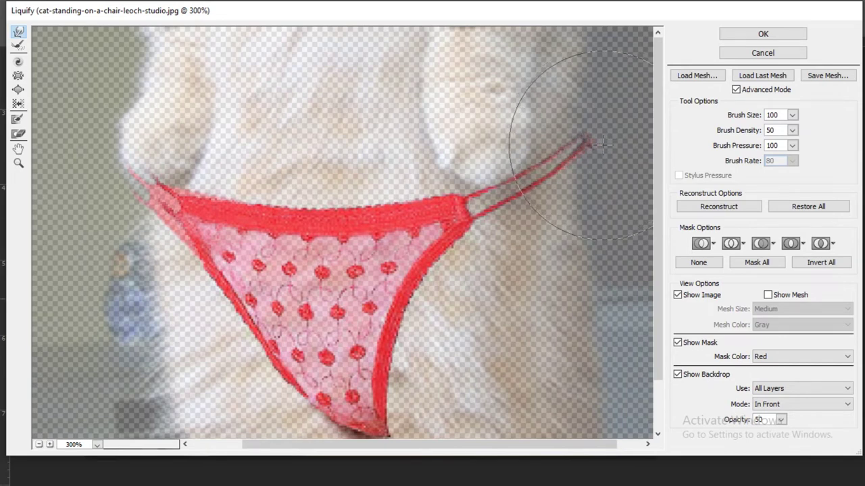
key("Return")
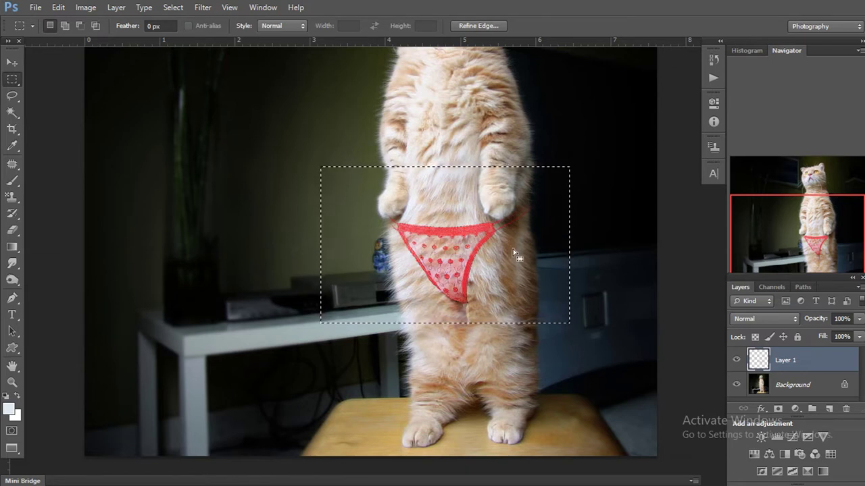
key("alt+space")
Tidy the left strap tip under the cat's paw with a size-10 brush and eraser.
key("Escape")
left_click(435, 246)
scroll(391, 223, "up", 2)
scroll(399, 223, "up", 2)
scroll(419, 233, "up", 1)
key("b")
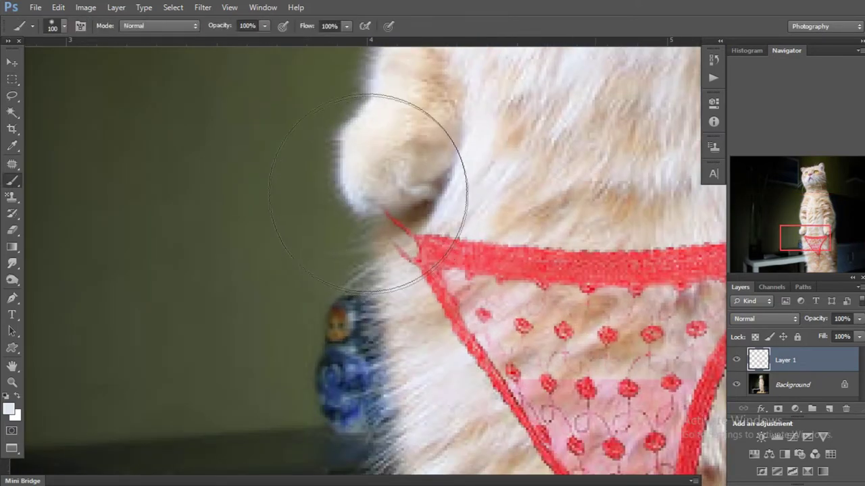
key("bracketleft")
key("bracketleft")
key("bracketleft")
key("bracketleft")
key("bracketleft")
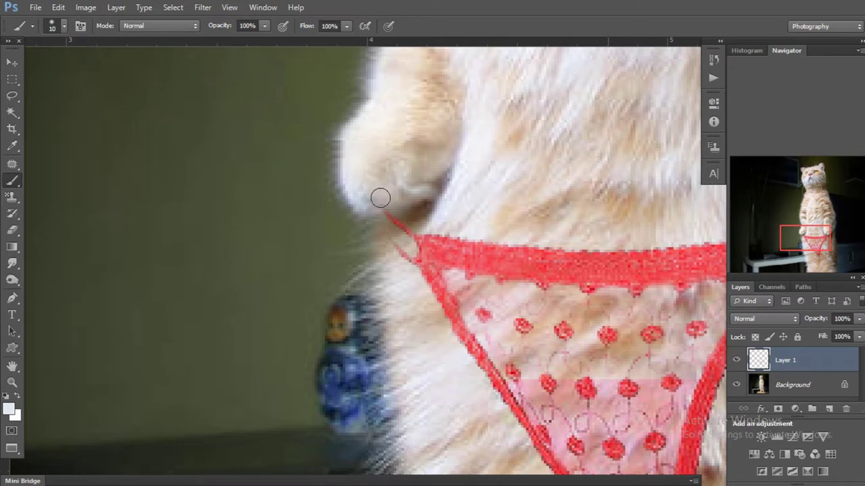
key("e")
key("bracketleft")
key("bracketleft")
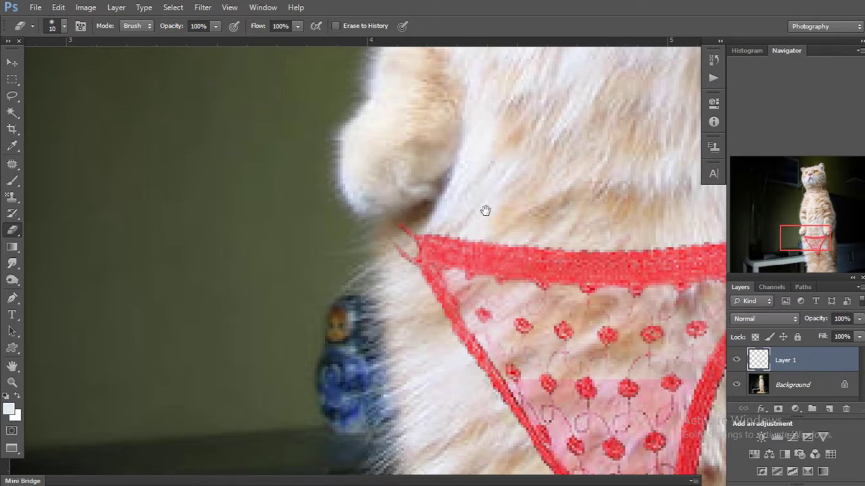
Zoom out and return to standard screen mode showing both photos side by side.
key("ctrl+0")
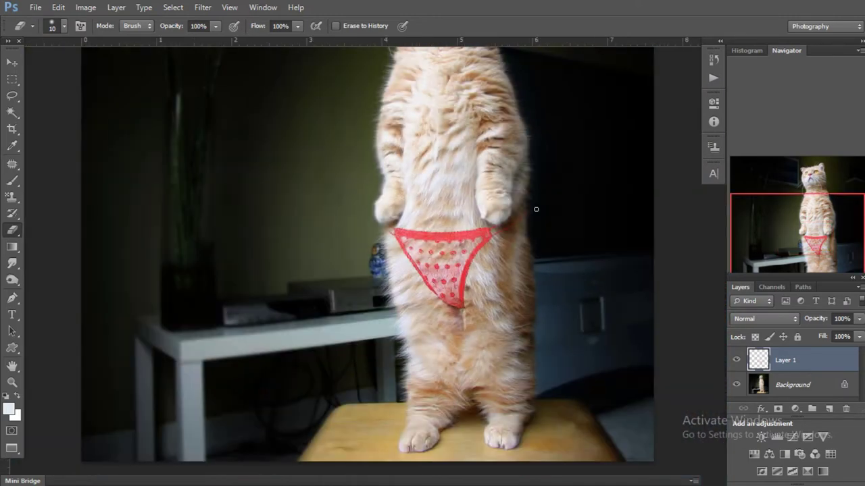
key("ctrl+minus")
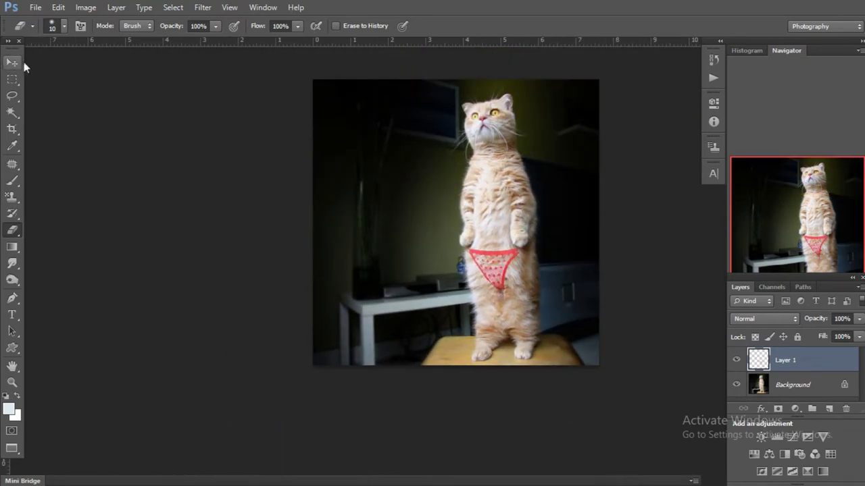
left_click(19, 64)
left_click(401, 185, "alt")
key("f")
key("f")
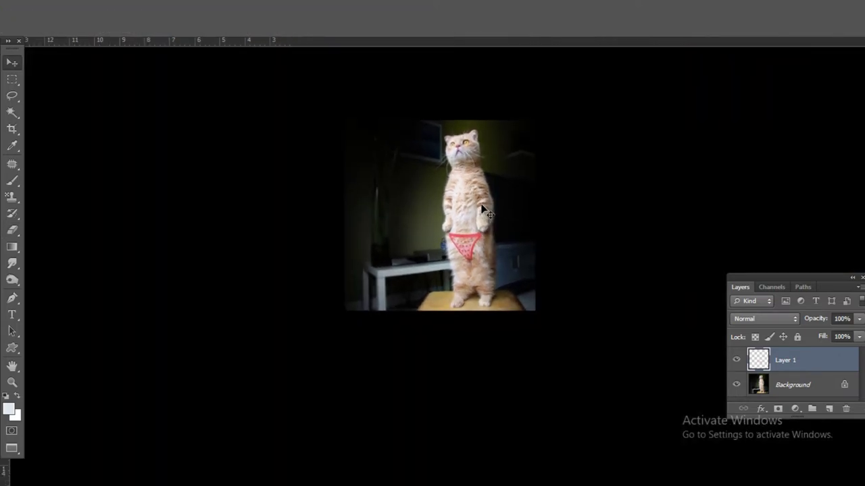
key("f")
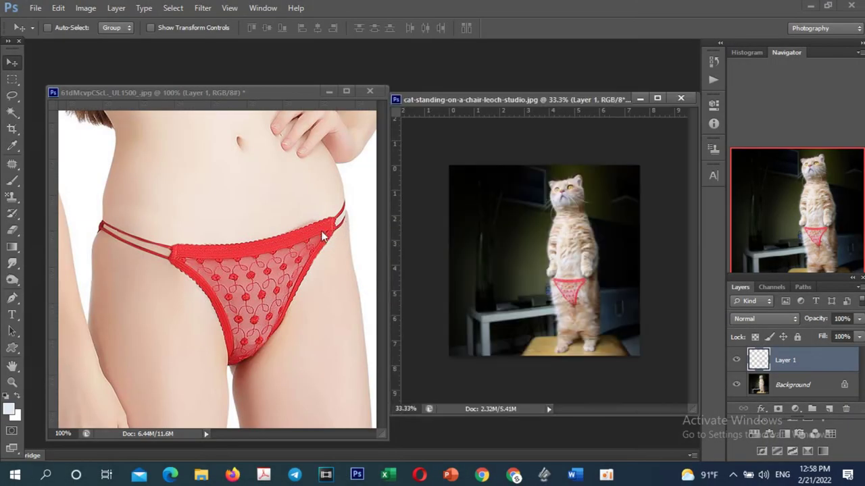
Lasso the red bra and torso in the lingerie photo and drag it into the cat photo.
key("ctrl+minus")
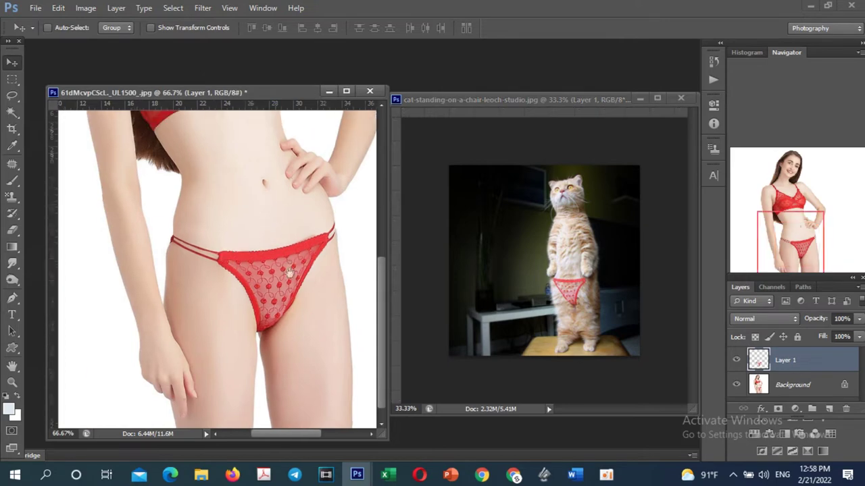
scroll(304, 230, "up", 6)
left_click_drag(299, 251, 291, 259)
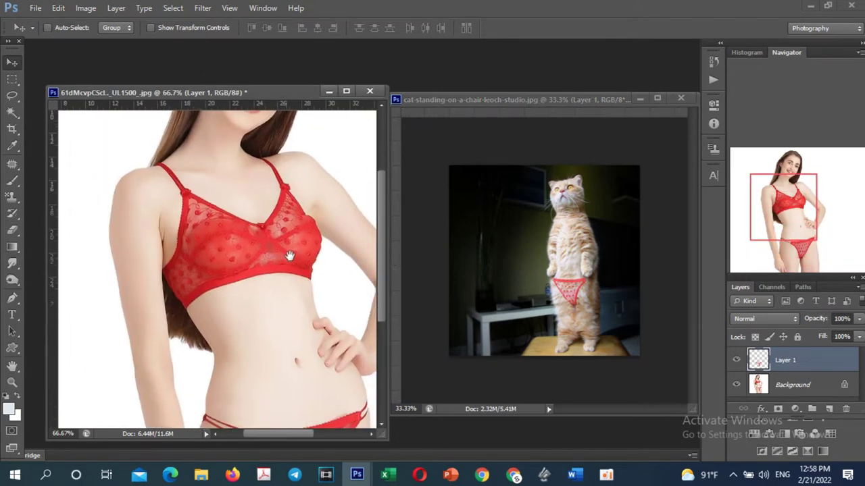
key("l")
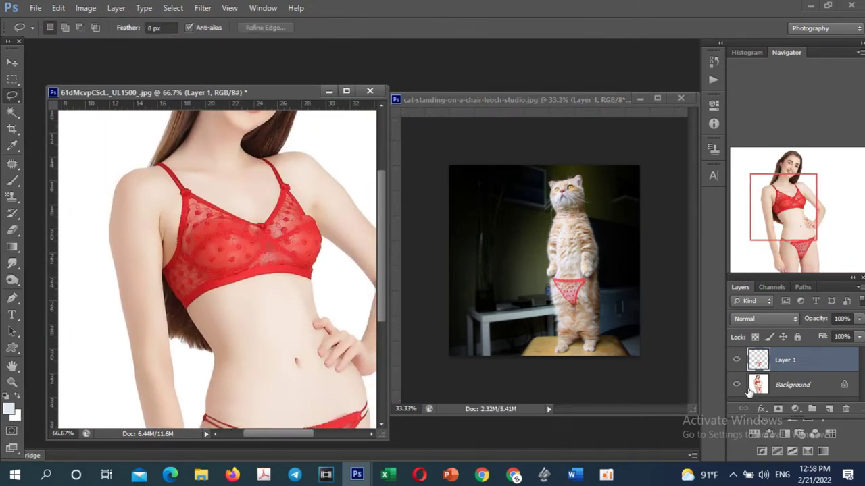
left_click(751, 387)
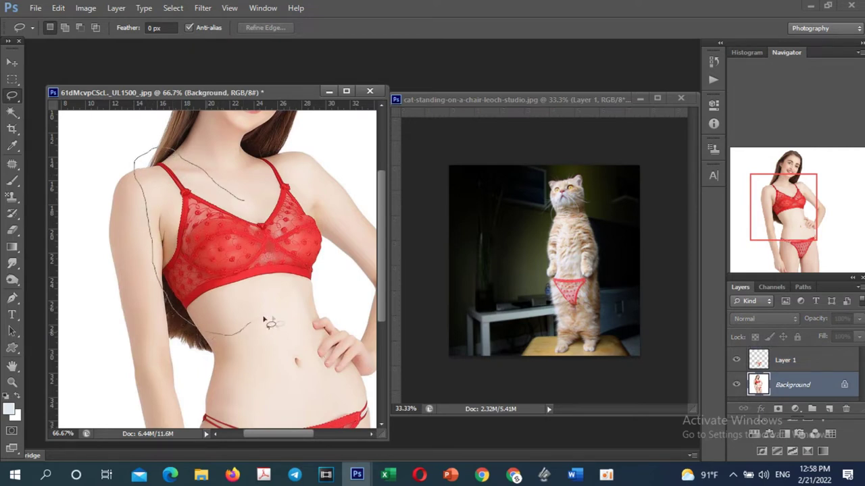
left_click_drag(240, 196, 241, 198)
key("v")
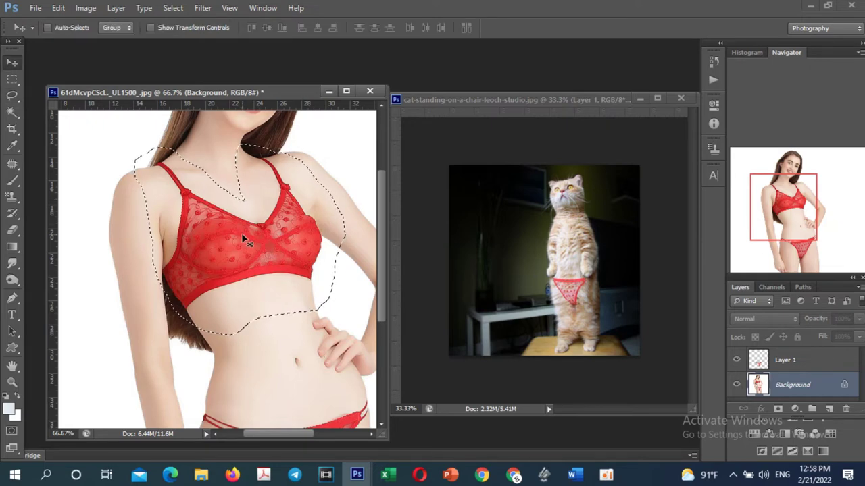
left_click_drag(243, 238, 530, 279)
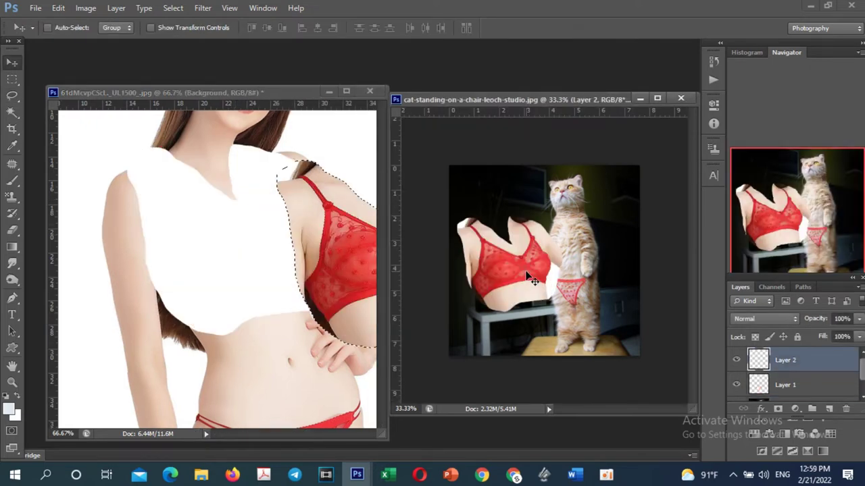
Flip the bra layer horizontally and move it onto the cat's chest.
key("f")
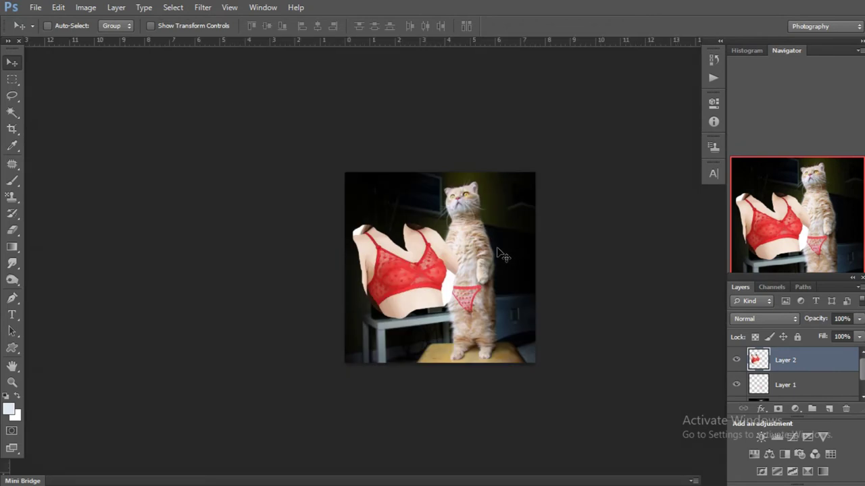
scroll(456, 250, "up", 1)
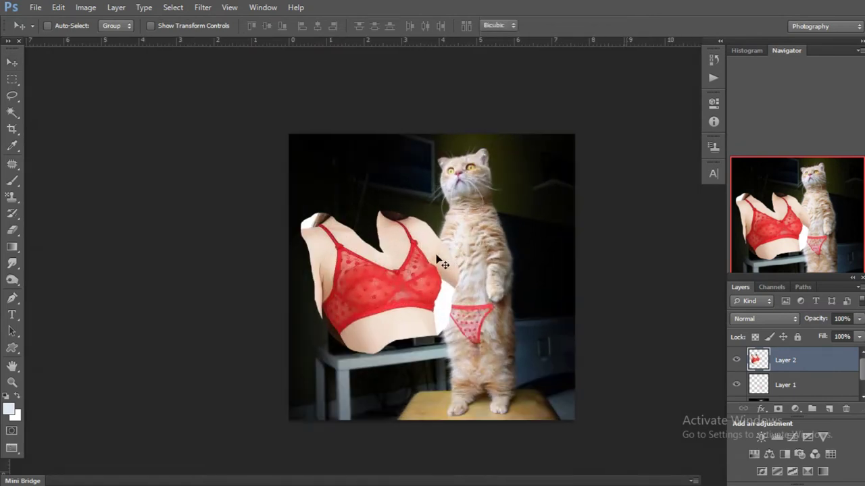
key("ctrl+t")
right_click(442, 262)
left_click(463, 246)
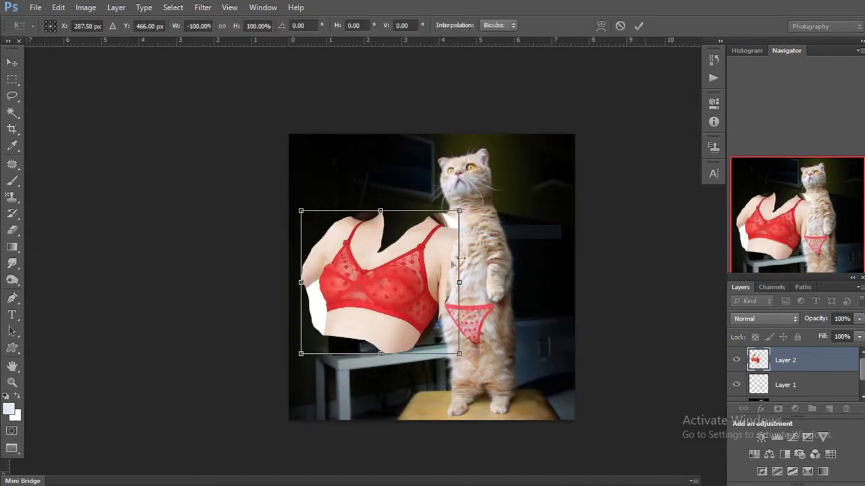
left_click_drag(419, 262, 490, 267)
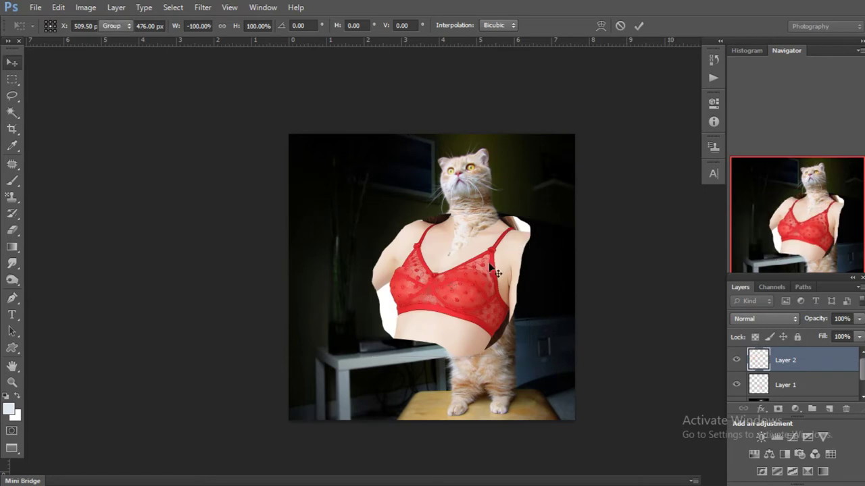
key("Return")
left_click(498, 254, "ctrl")
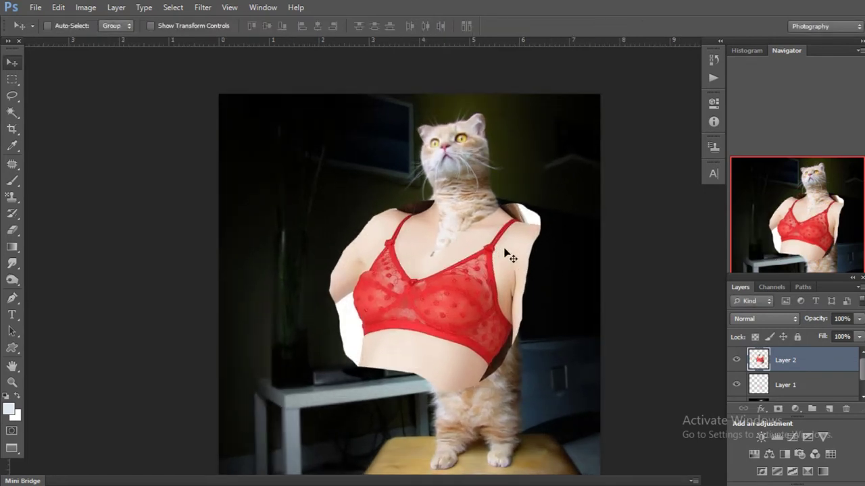
key("e")
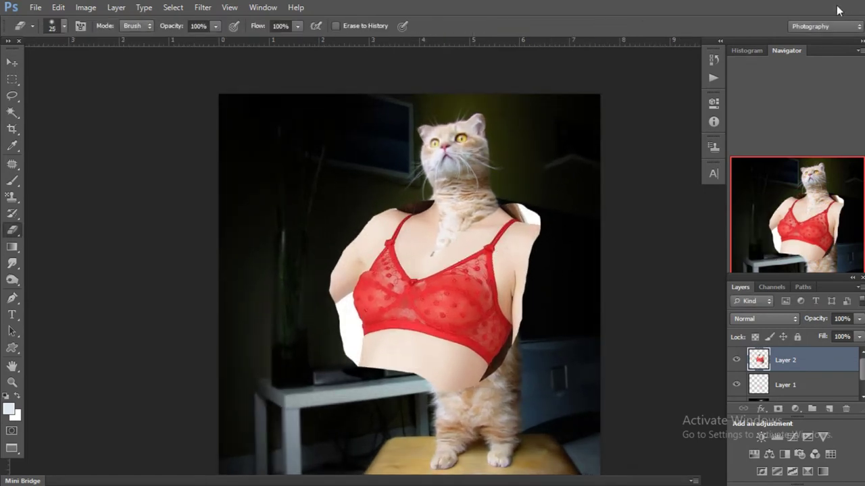
Erase the model's shoulders, arm and skin around the bra so the cat's fur shows through.
mouse_move(546, 240)
left_mouse_down()
mouse_move(514, 187)
mouse_move(554, 213)
mouse_move(504, 192)
left_mouse_up()
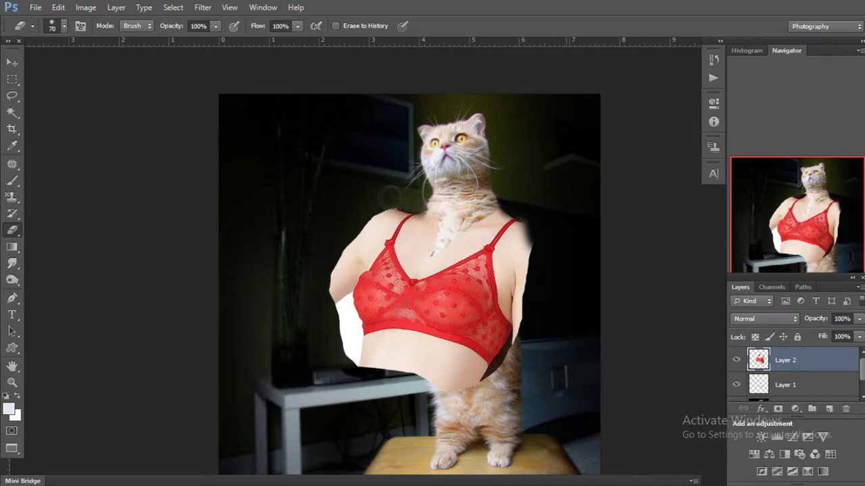
left_click_drag(382, 206, 338, 284)
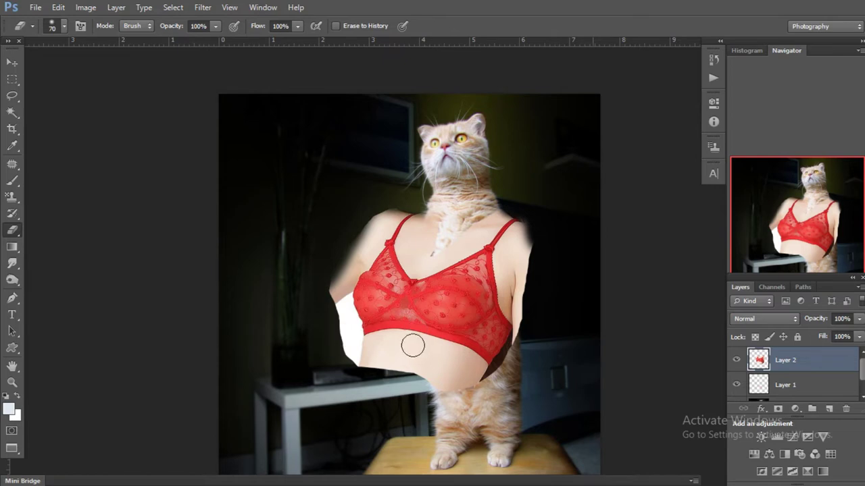
key("shift+e")
left_click(421, 257)
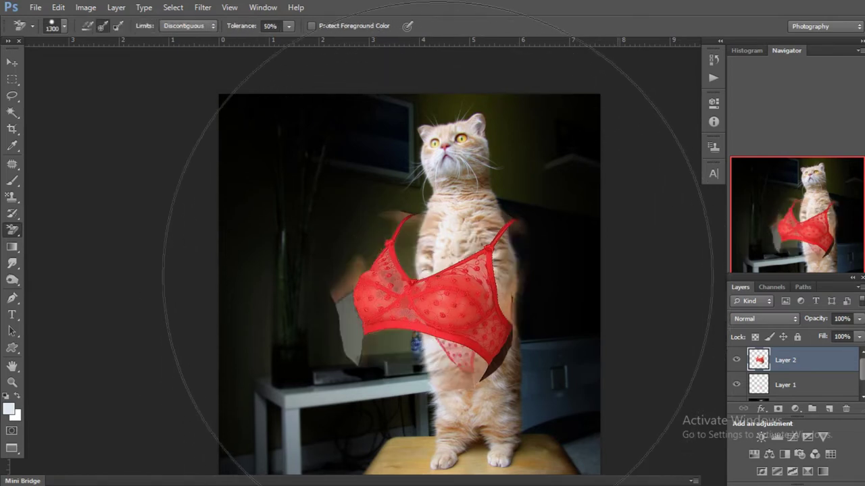
left_click_drag(421, 257, 355, 262)
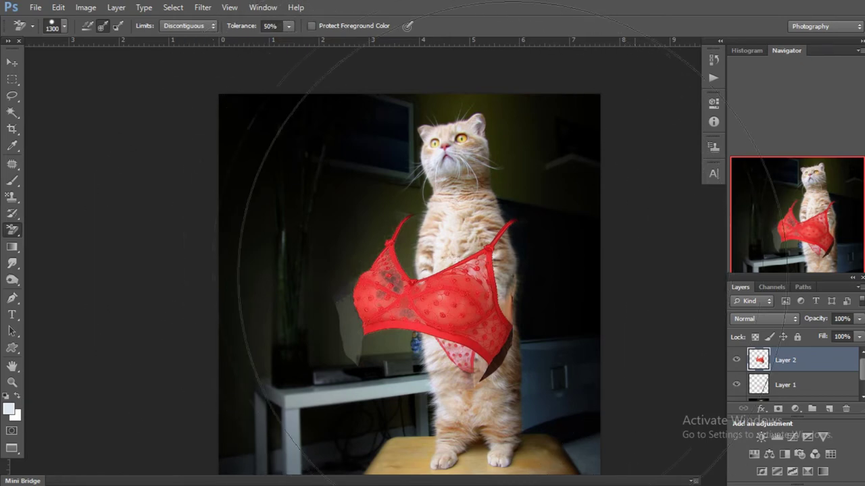
left_click(510, 312)
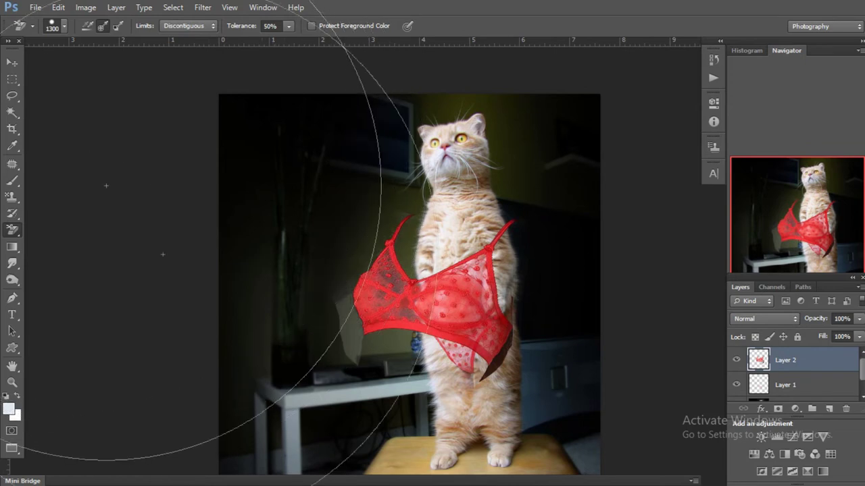
left_click(322, 343)
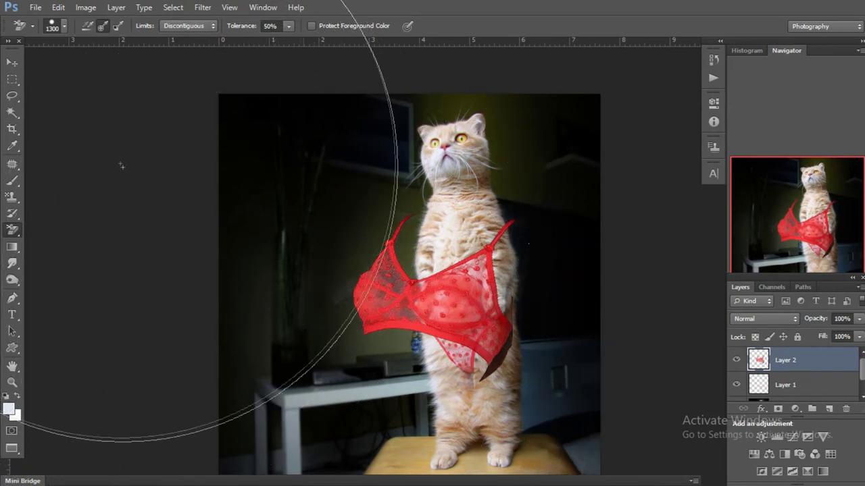
left_click(12, 62)
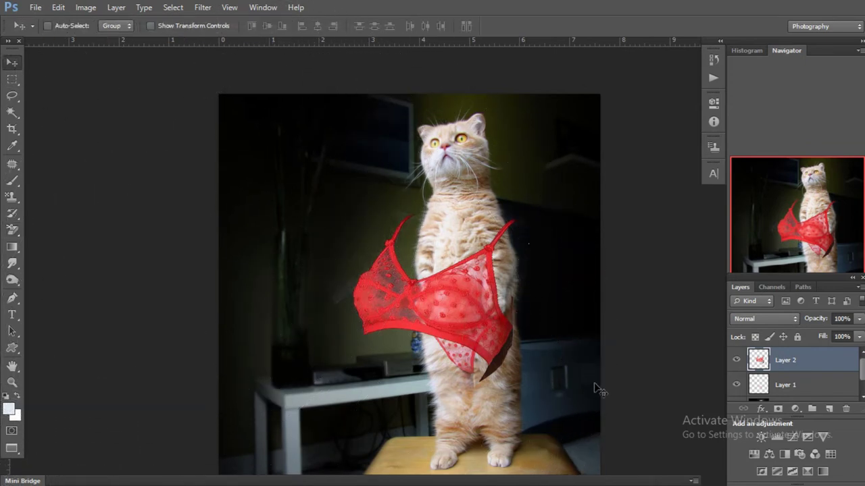
Rotate the bra to about −15°, shrink it to ~70% and move it onto the chest.
key("ctrl+t")
left_click_drag(524, 410, 575, 371)
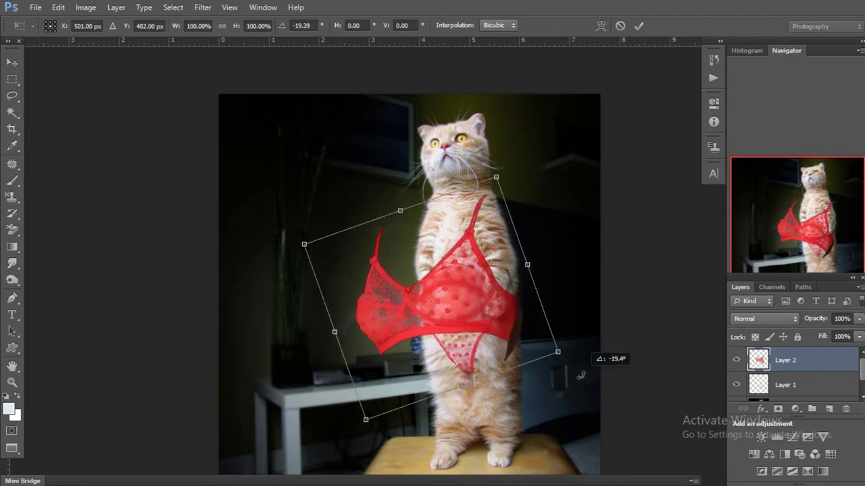
left_click_drag(483, 323, 532, 291)
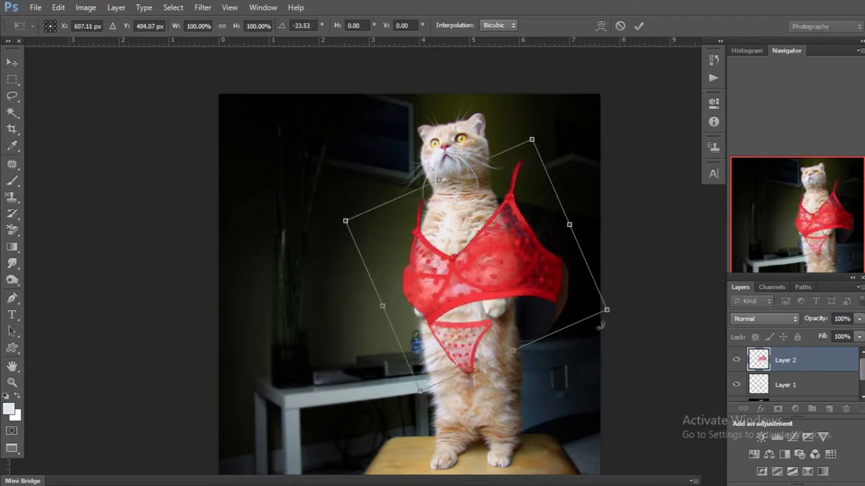
left_click_drag(606, 310, 527, 284)
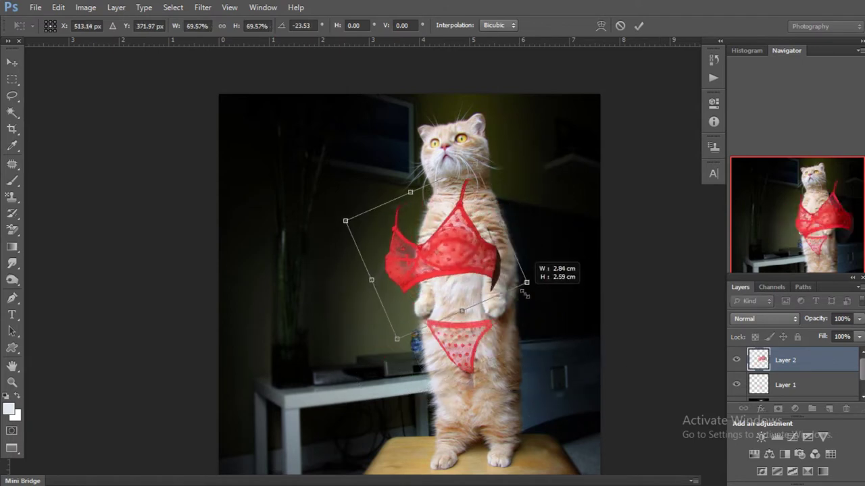
mouse_move(483, 263)
left_mouse_down()
mouse_move(512, 245)
mouse_move(501, 248)
left_mouse_up()
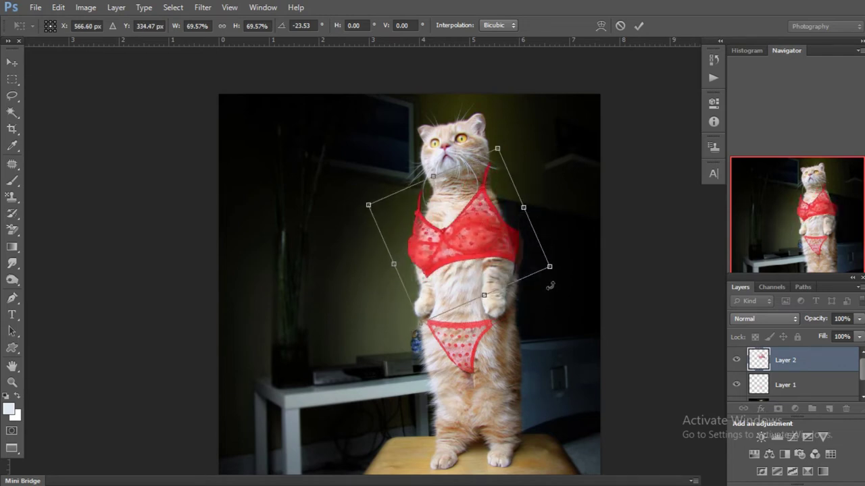
left_click_drag(550, 286, 545, 302)
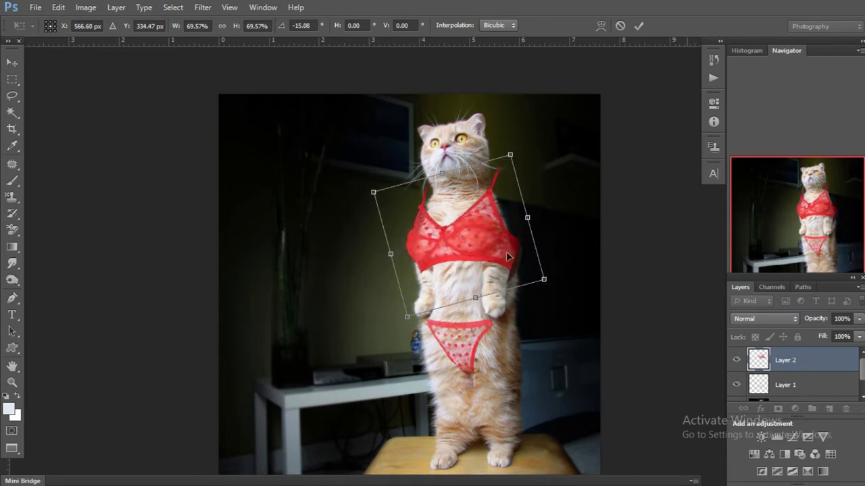
left_click_drag(508, 256, 512, 250)
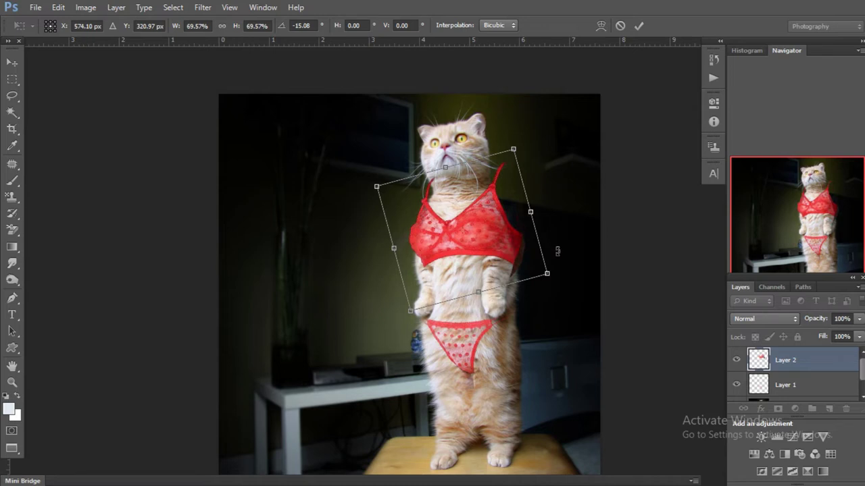
key("Return")
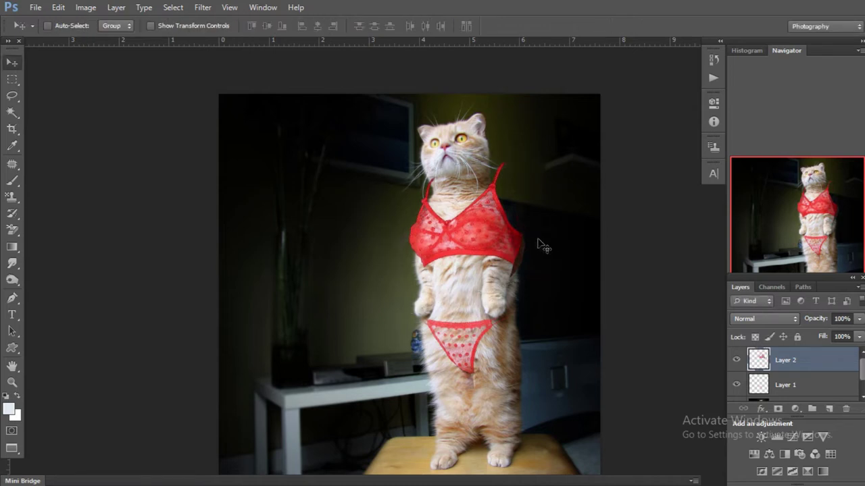
Squash the bra to about 91% width and 73% height and shift it lower on the chest.
key("ctrl+t")
left_click_drag(453, 152, 447, 169)
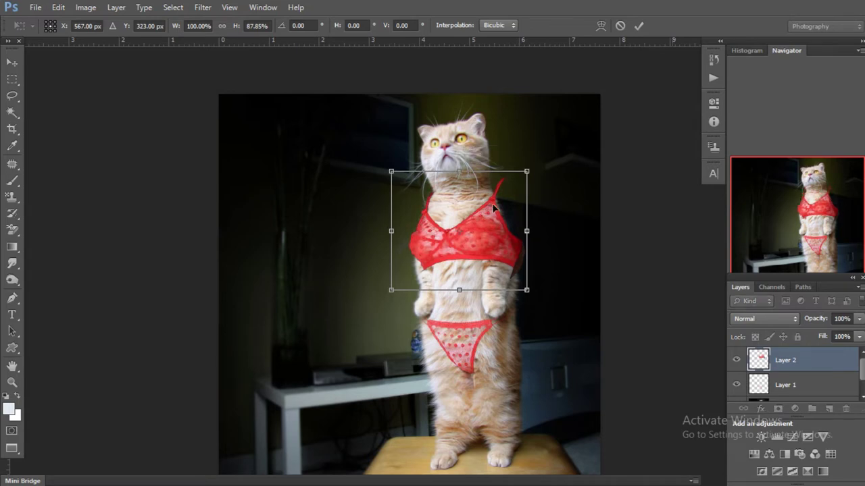
left_click_drag(528, 231, 520, 231)
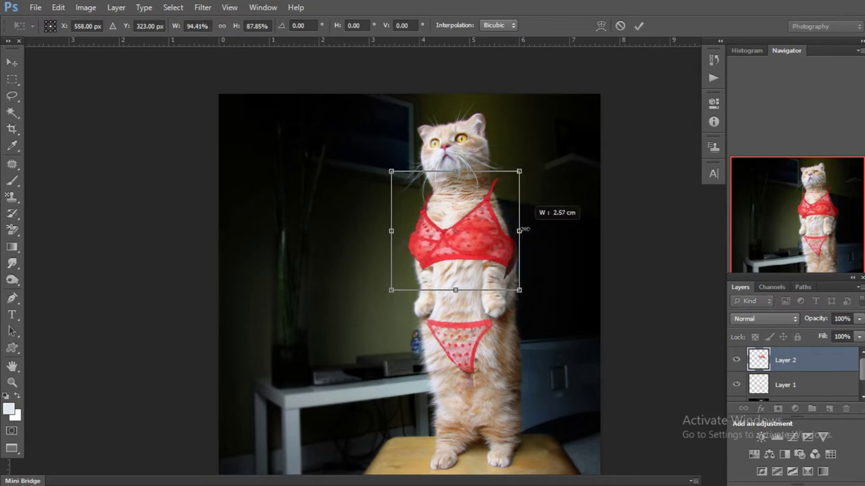
left_click_drag(525, 230, 515, 231)
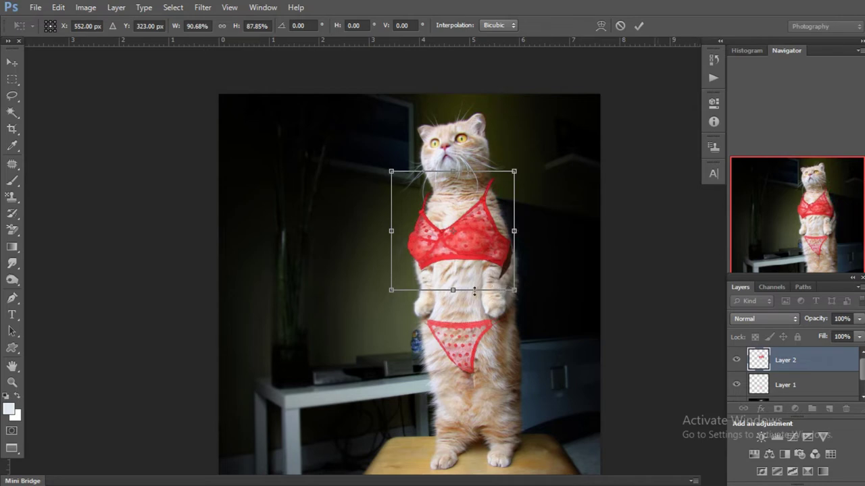
left_click_drag(462, 291, 461, 271)
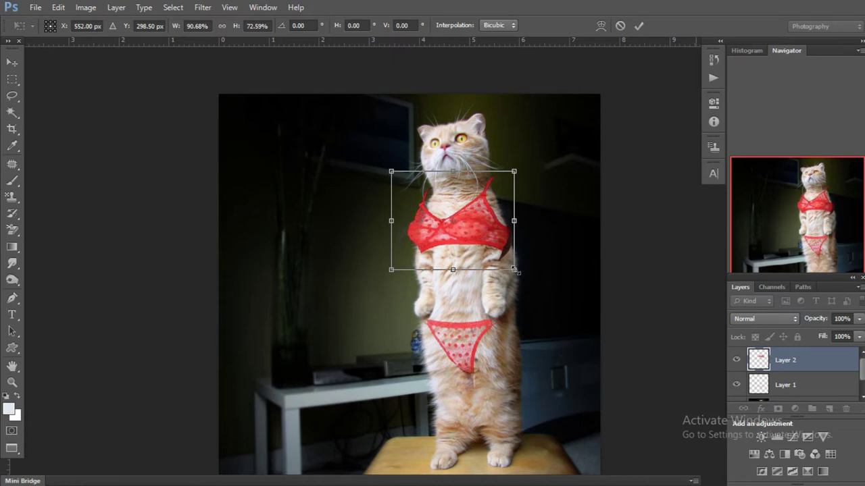
key("Return")
scroll(471, 233, "up", 1)
mouse_move(469, 230)
left_mouse_down()
mouse_move(478, 251)
mouse_move(486, 246)
left_mouse_up()
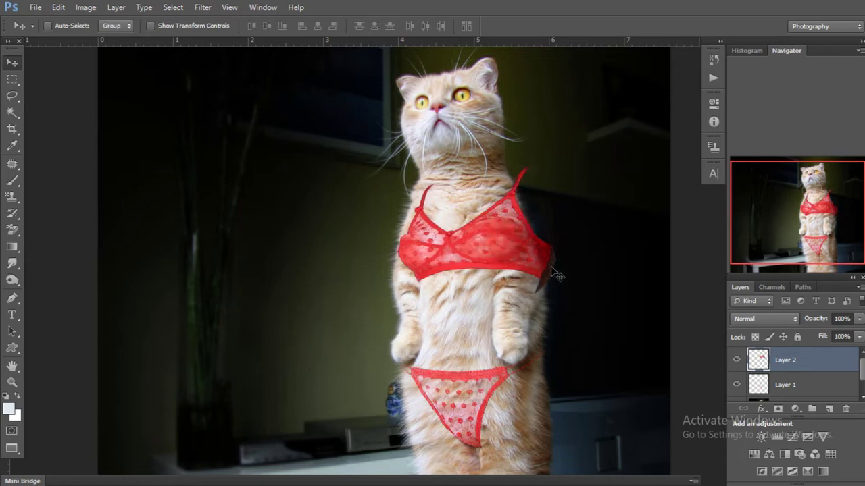
key("ctrl+t")
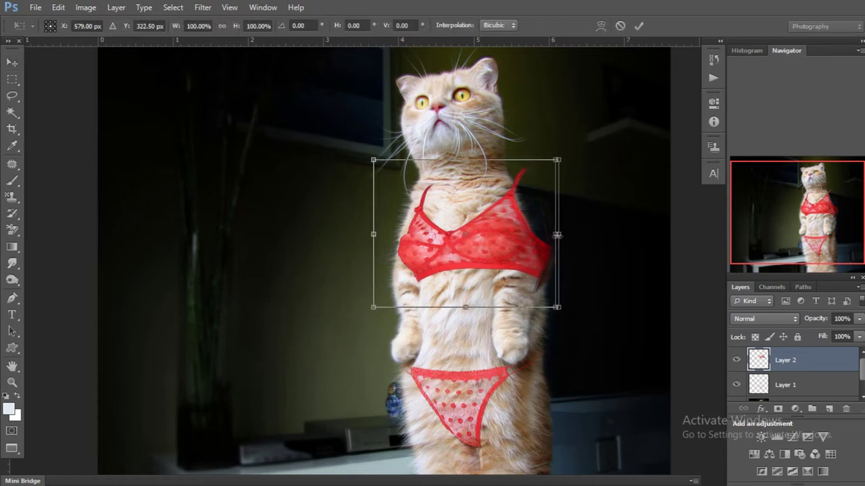
Narrow the bra to about 83% width and skew its top-right corner about 1.2°.
left_click_drag(558, 234, 539, 234)
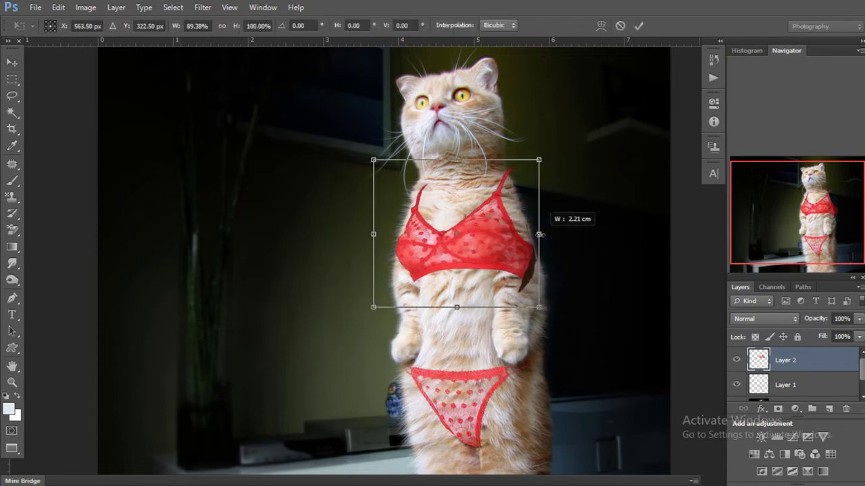
left_click_drag(539, 235, 514, 237)
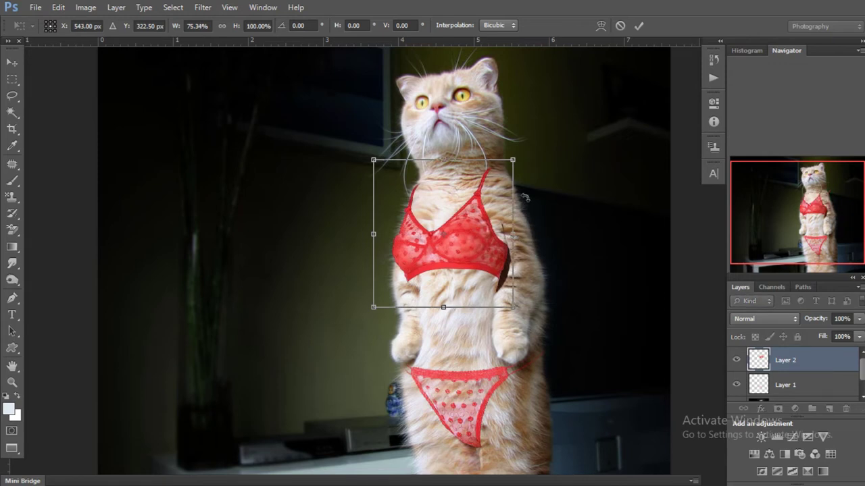
left_click_drag(516, 169, 530, 170)
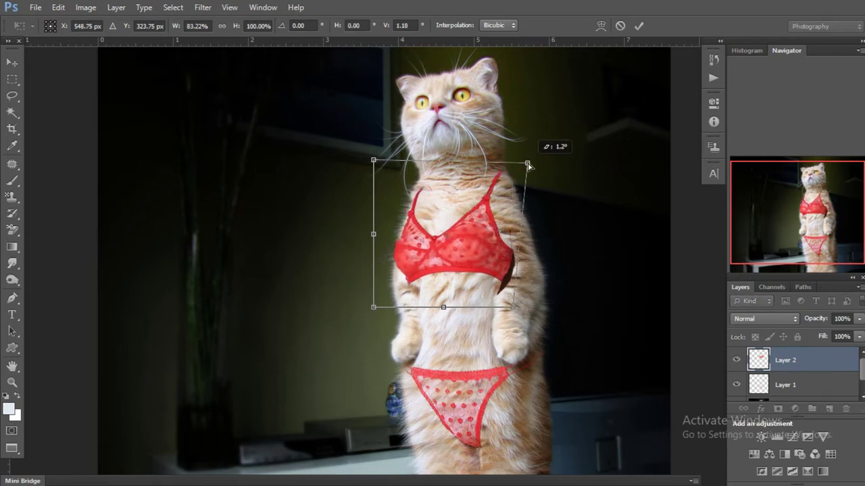
Warp the bra: pull its top corners outward, right side inward and lower edge up.
right_click(439, 201)
left_click(470, 300)
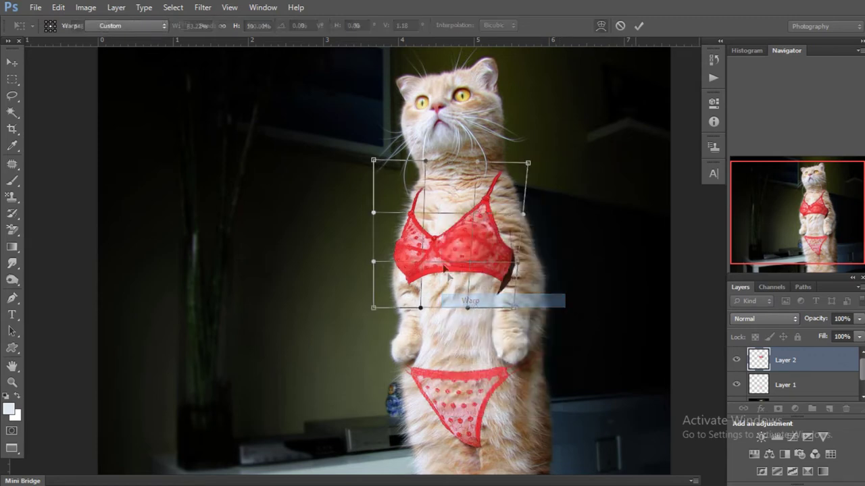
left_click_drag(374, 162, 366, 160)
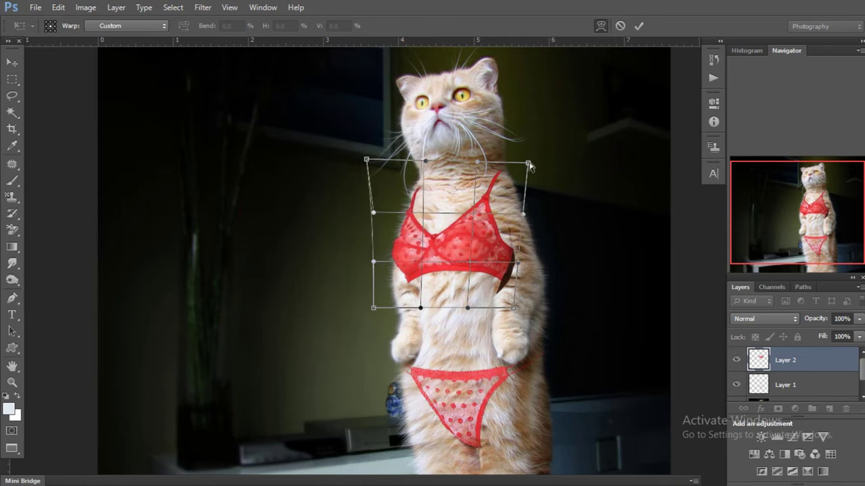
left_click_drag(530, 167, 535, 171)
left_click_drag(515, 265, 511, 266)
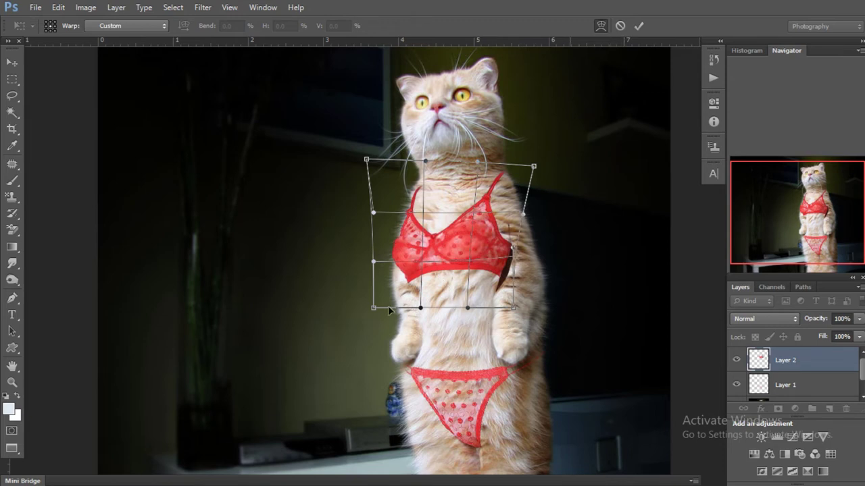
left_click_drag(416, 310, 435, 300)
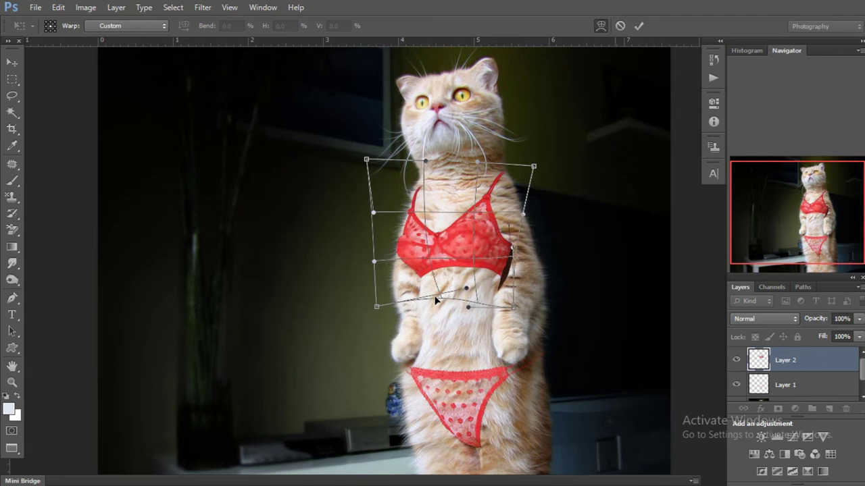
key("Return")
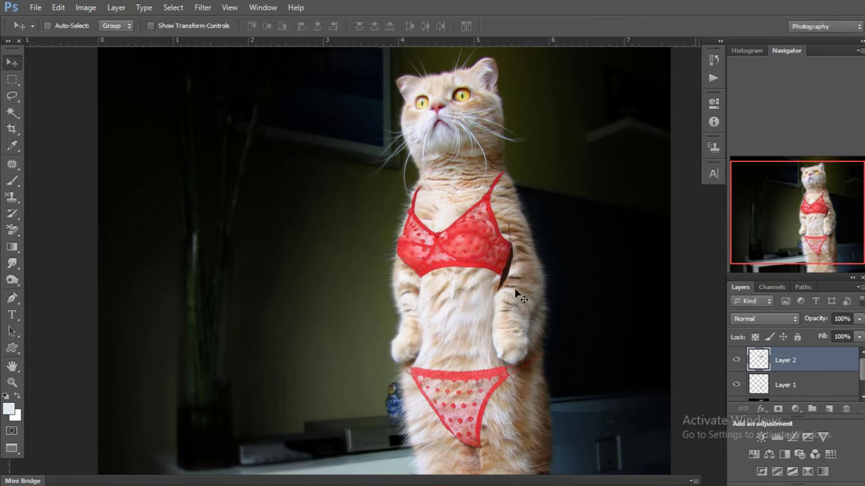
Nudge the bra slightly up-left, then switch to the Eraser Tool with a 20 px brush.
key("ctrl+z")
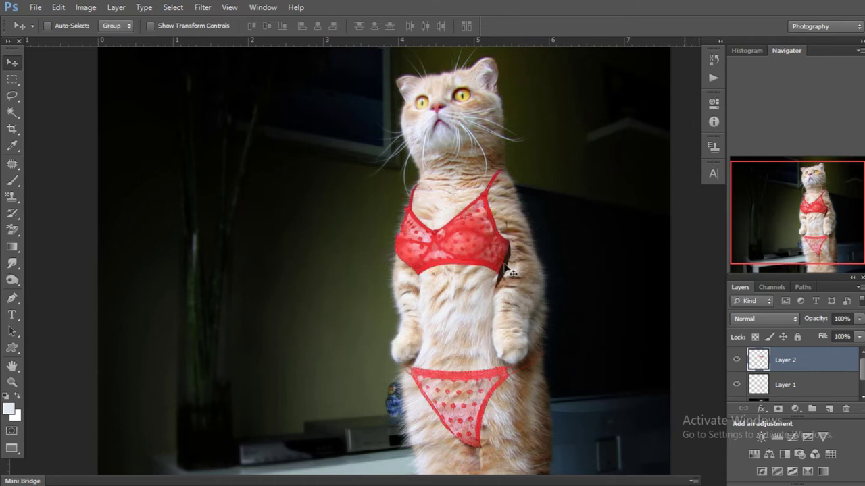
key("e")
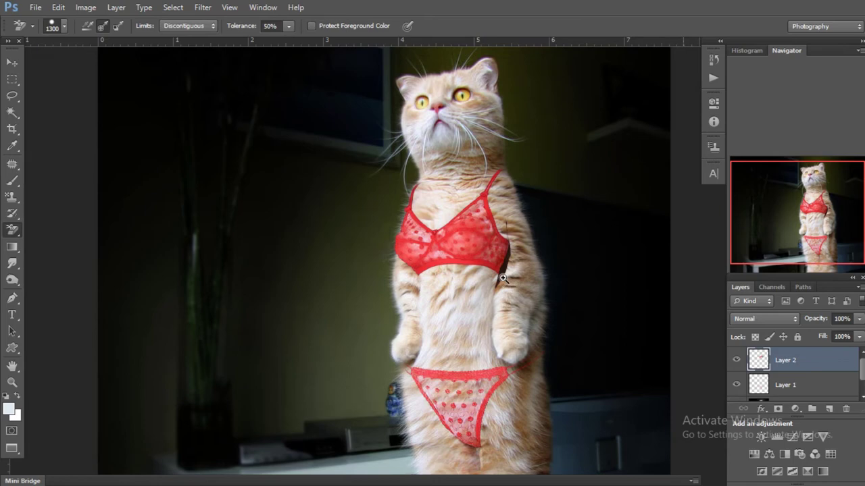
scroll(500, 289, "up", 2)
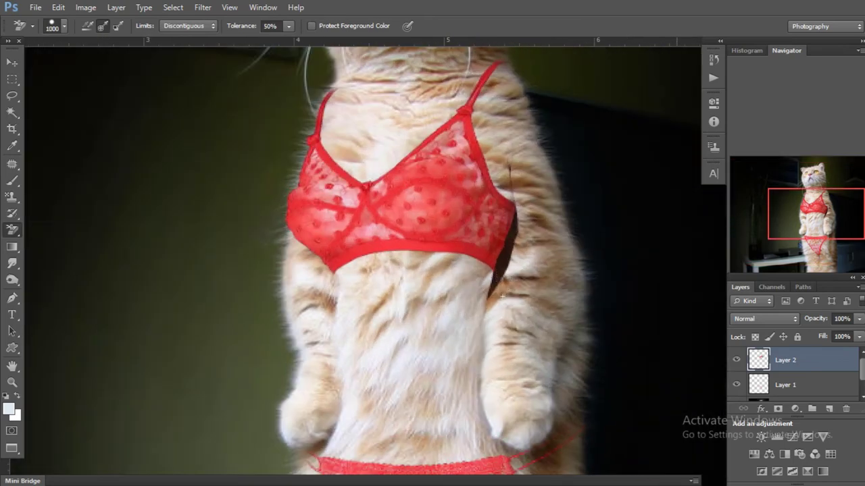
key("bracketleft")
key("bracketleft")
key("bracketleft")
left_click(14, 63)
key("e")
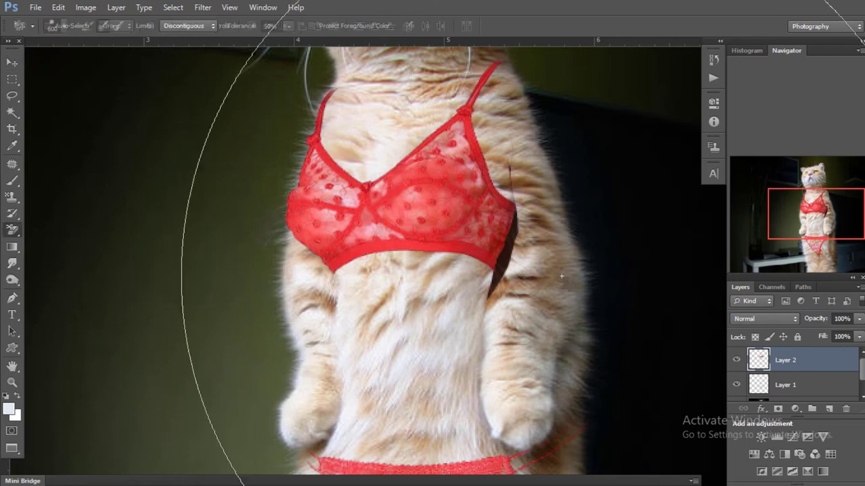
key("shift+e")
key("shift+e")
key("bracketleft")
key("bracketleft")
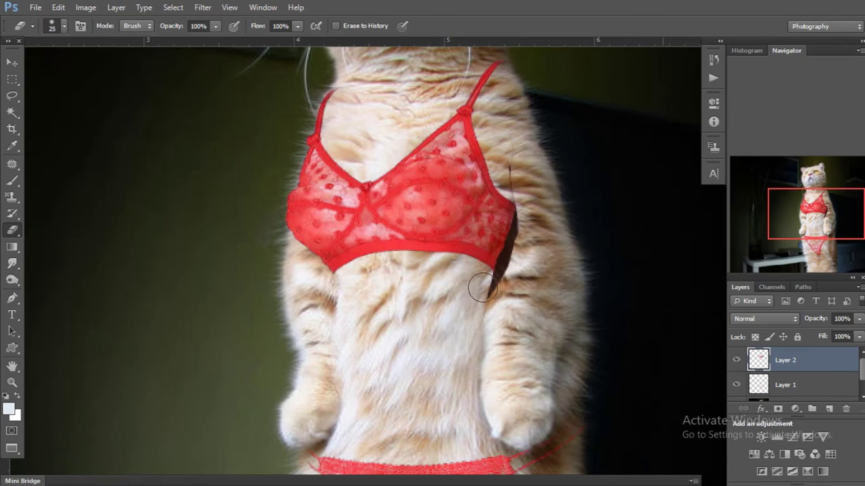
Erase the dark shadow along the bra's right and lower-right edge with a 6–9 px eraser.
mouse_move(501, 271)
left_mouse_down()
mouse_move(493, 286)
mouse_move(509, 277)
left_mouse_up()
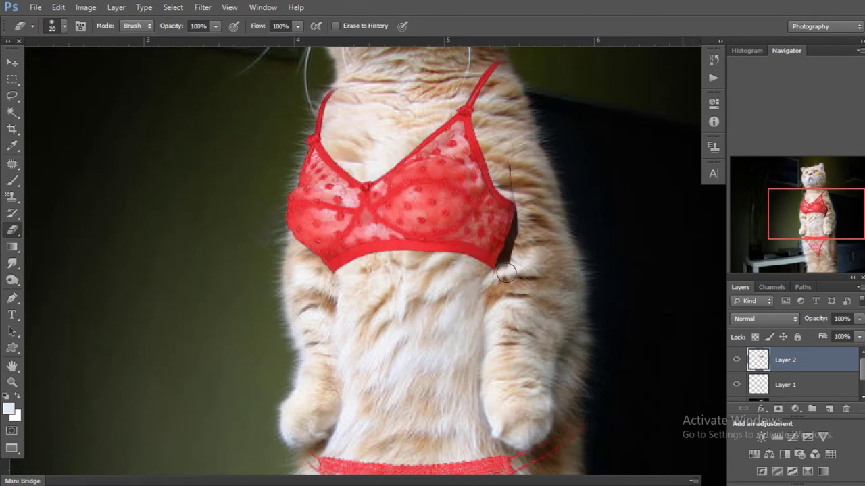
scroll(510, 277, "up", 3)
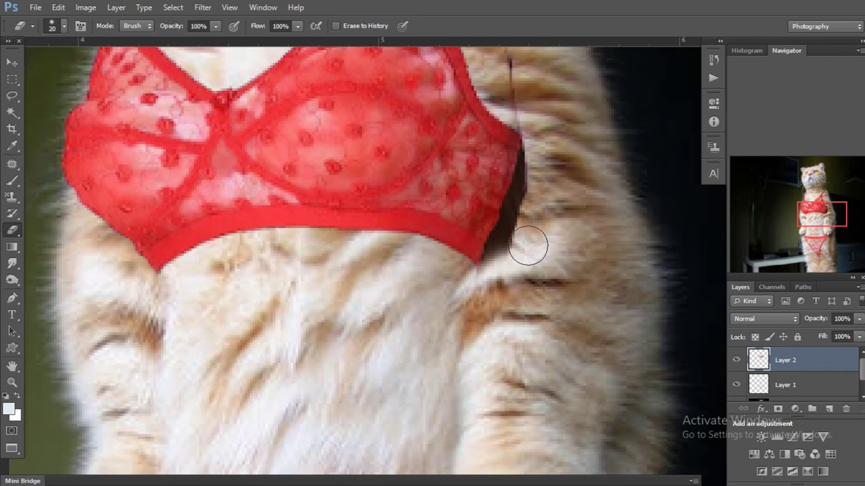
key("bracketleft")
key("bracketleft")
key("bracketleft")
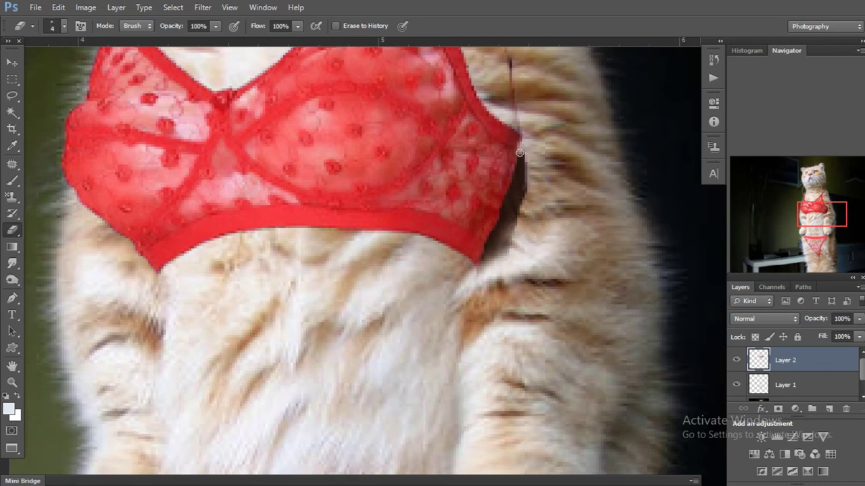
left_click_drag(518, 165, 478, 265)
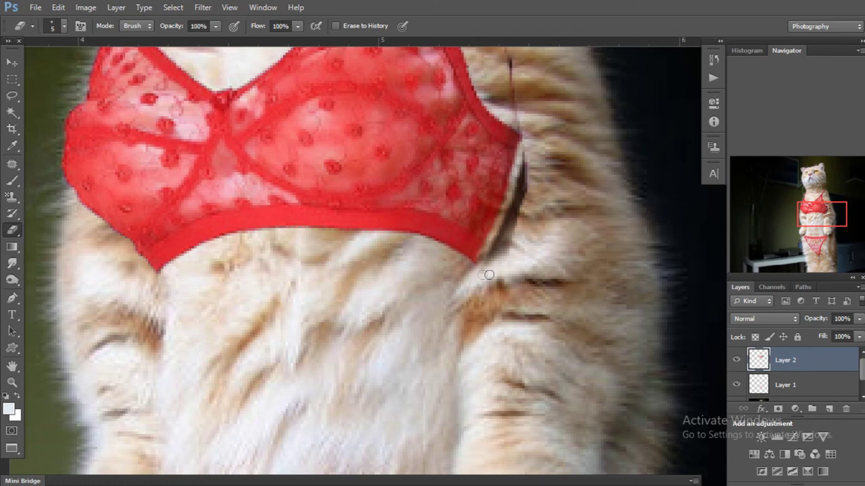
key("]")
mouse_move(485, 278)
left_mouse_down()
mouse_move(500, 237)
mouse_move(488, 251)
mouse_move(523, 188)
mouse_move(528, 149)
mouse_move(514, 111)
mouse_move(524, 179)
left_mouse_up()
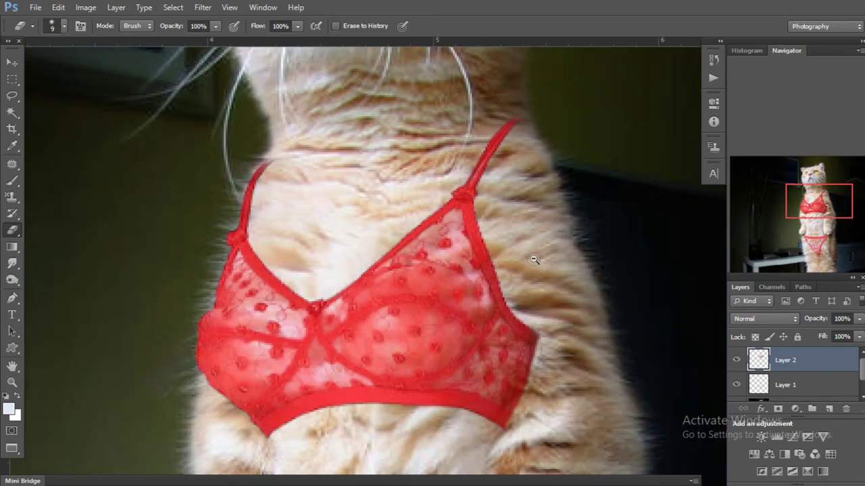
Select a rectangle around the bra and upper chest and open it in Liquify.
scroll(531, 257, "down", 5)
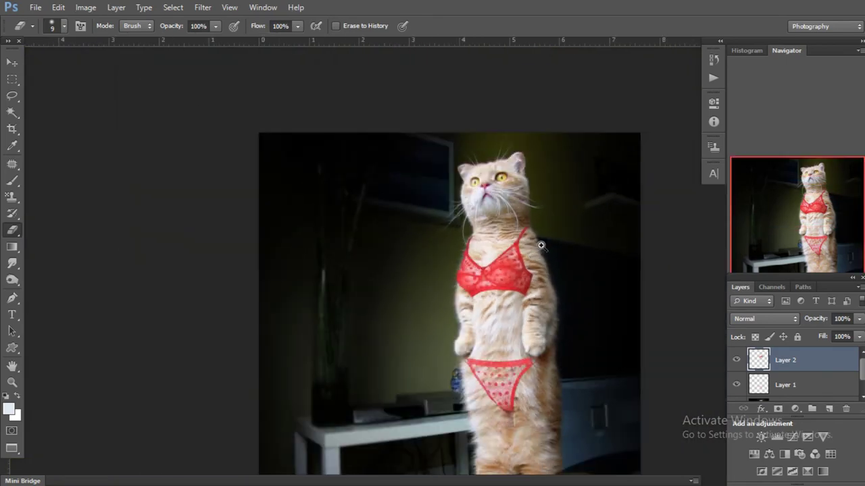
scroll(541, 245, "up", 3)
scroll(534, 242, "up", 3)
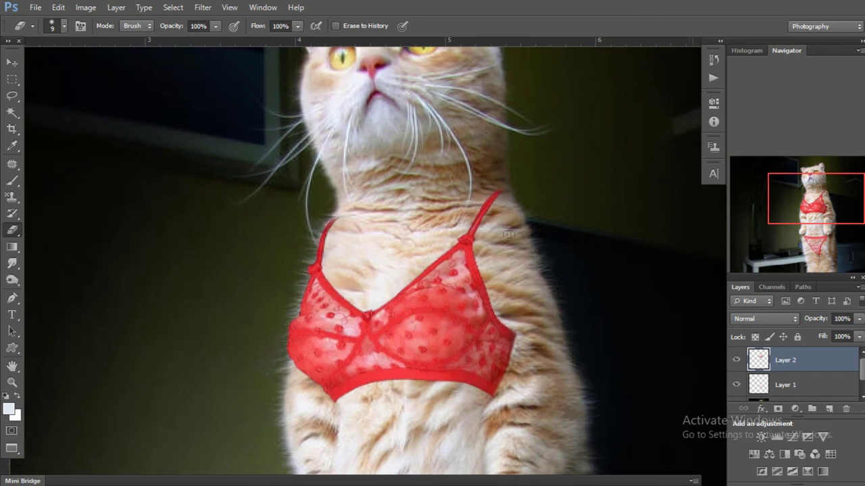
key("m")
mouse_move(196, 157)
left_mouse_down()
mouse_move(582, 419)
mouse_move(600, 449)
left_mouse_up()
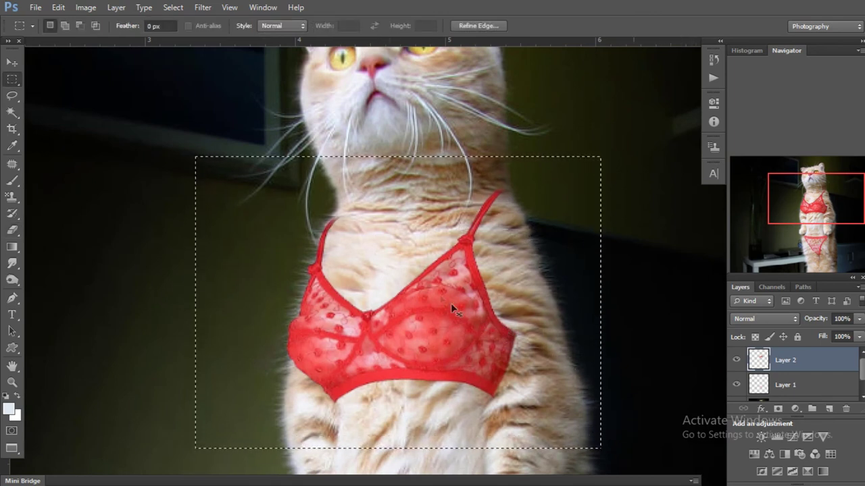
key("ctrl+shift+x")
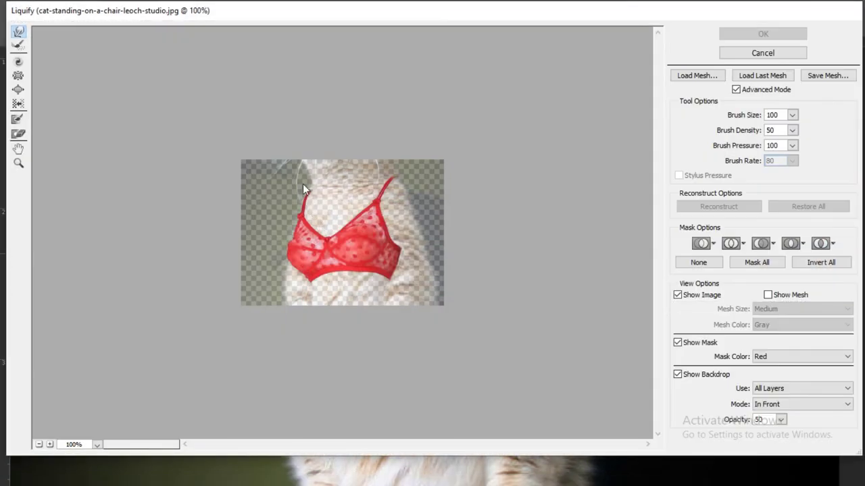
In Liquify, shrink the brush, Forward Warp the left strap's top tip, and apply.
key("ctrl+plus")
key("ctrl+plus")
key("bracketleft")
key("bracketleft")
key("bracketleft")
key("bracketleft")
key("bracketleft")
key("bracketleft")
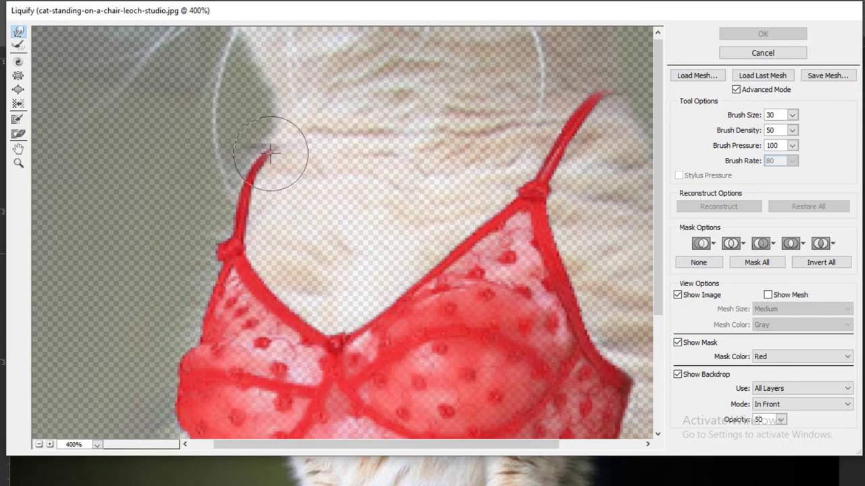
left_click_drag(275, 144, 269, 150)
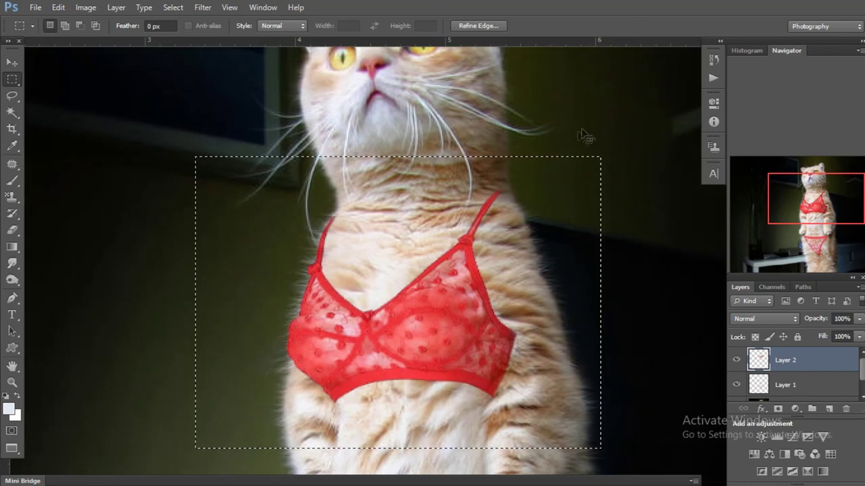
key("ctrl+d")
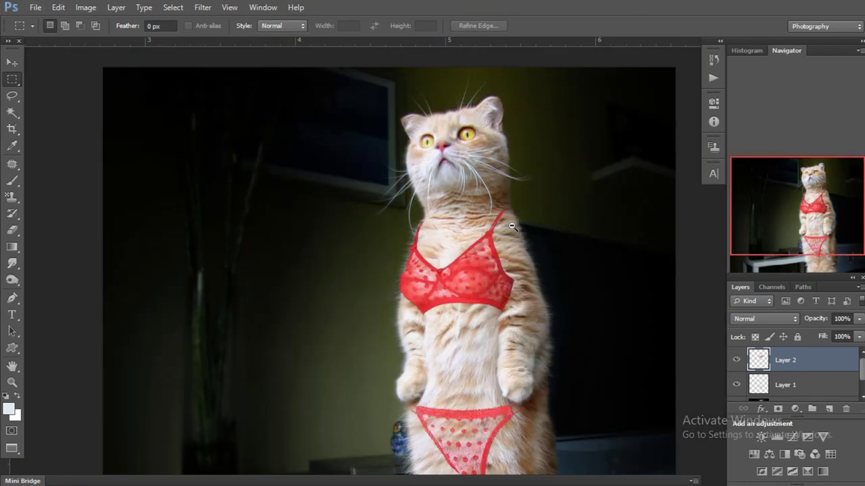
scroll(511, 227, "down", 2)
scroll(512, 226, "down", 1)
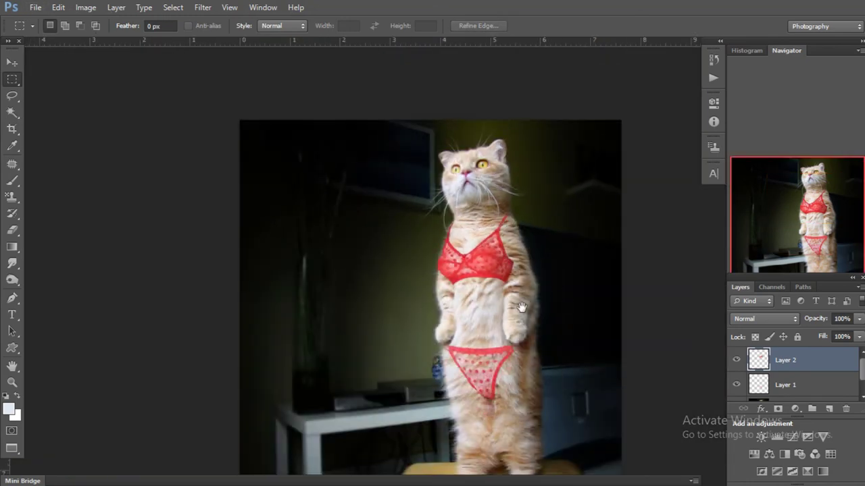
scroll(521, 307, "down", 1)
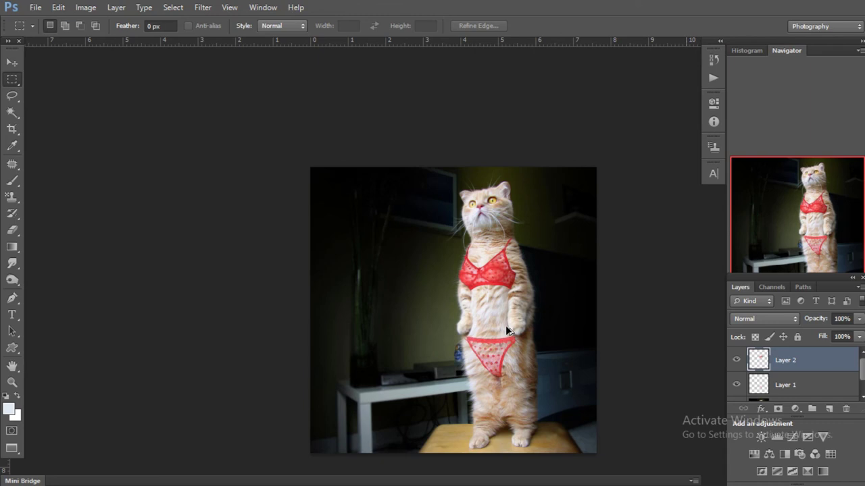
left_click_drag(505, 327, 506, 279)
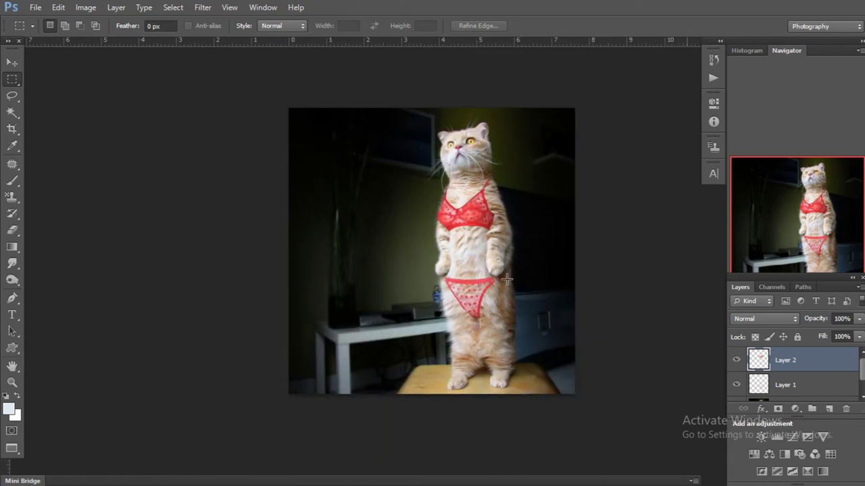